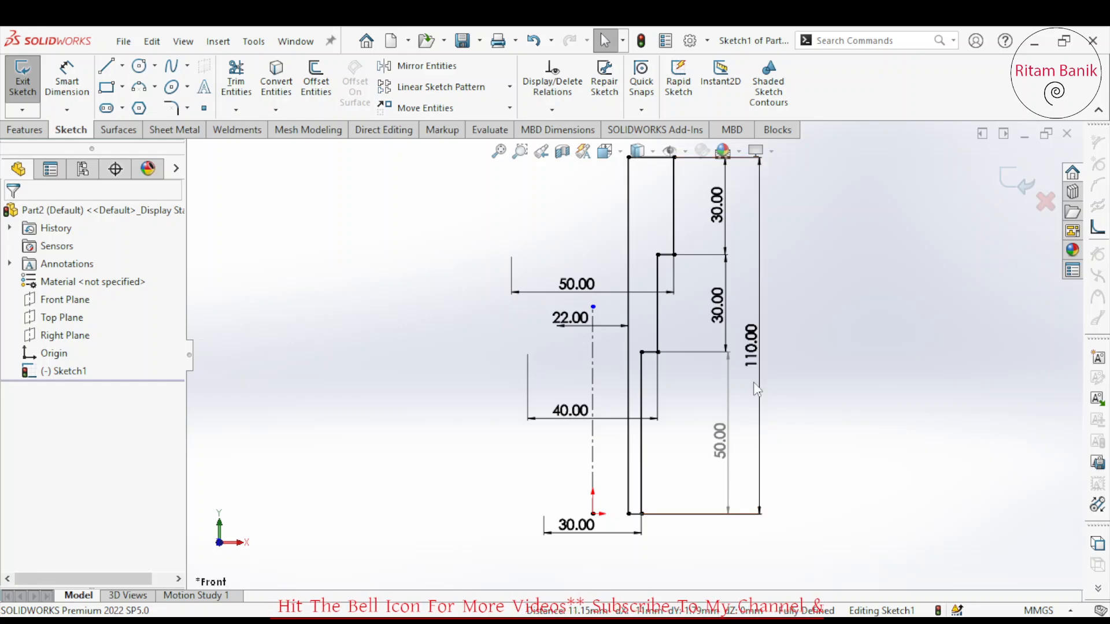
# Step: Revolve the stepped profile 360 degrees about the vertical centerline to form a solid
pyautogui.scroll(3, 699, 329)
pyautogui.scroll(-3, 616, 260)
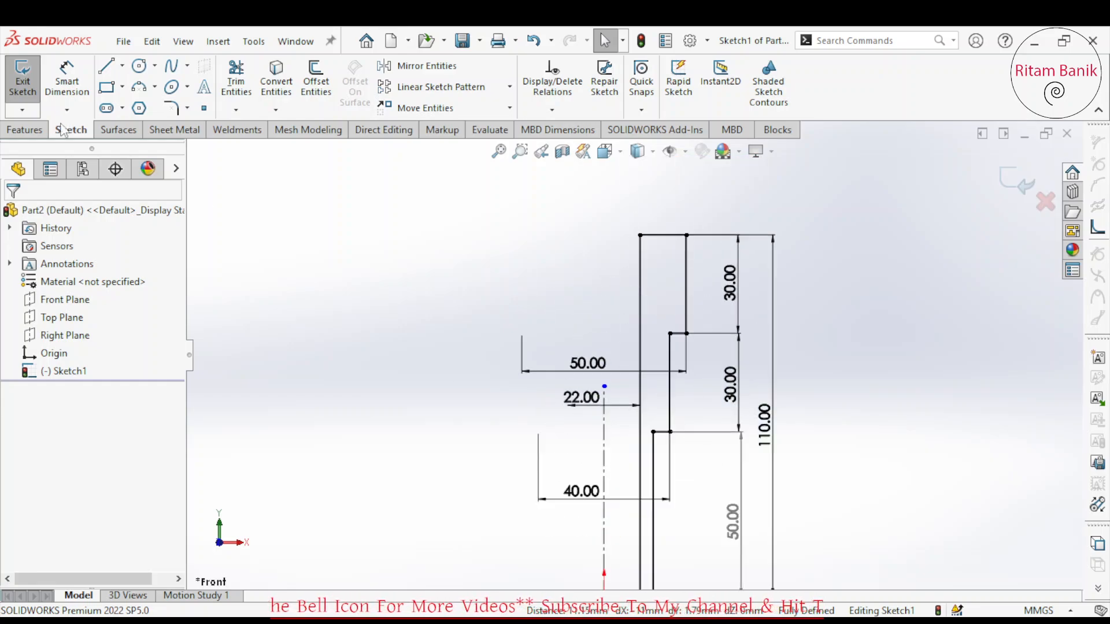
pyautogui.click(25, 130)
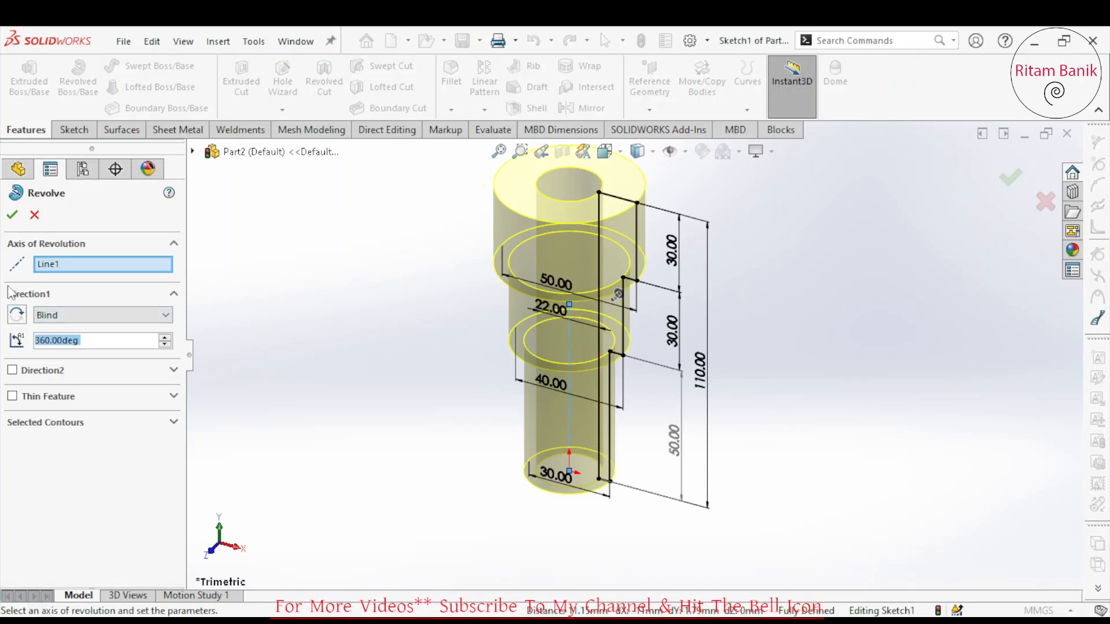
pyautogui.click(12, 215)
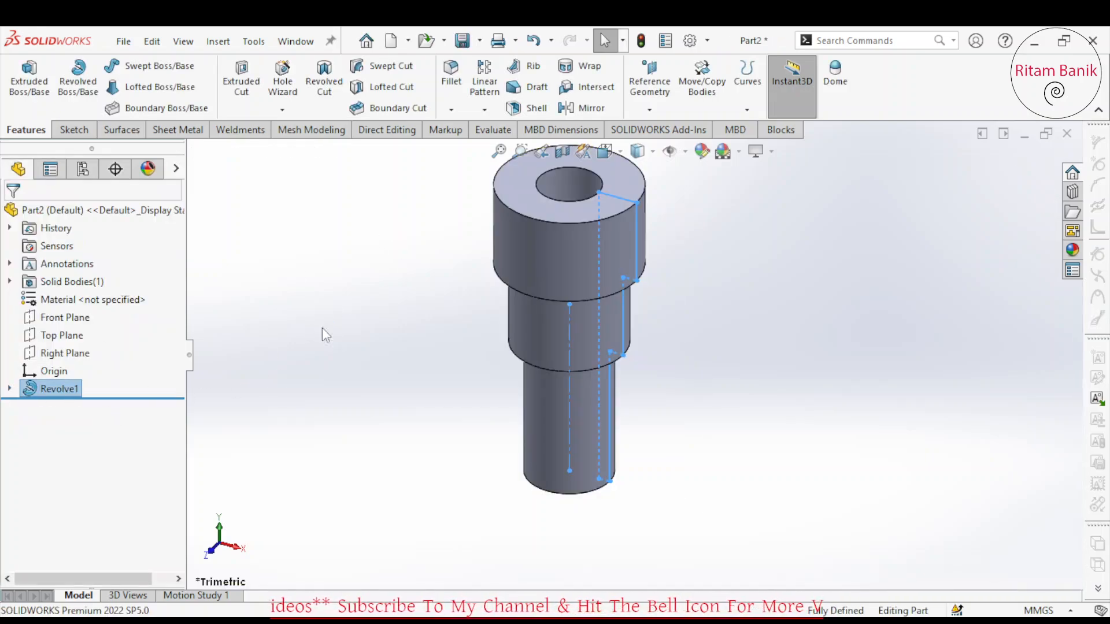
# Step: Fillet the outer edge of the widest section's end face with a symmetric 10 mm radius
pyautogui.click(325, 335)
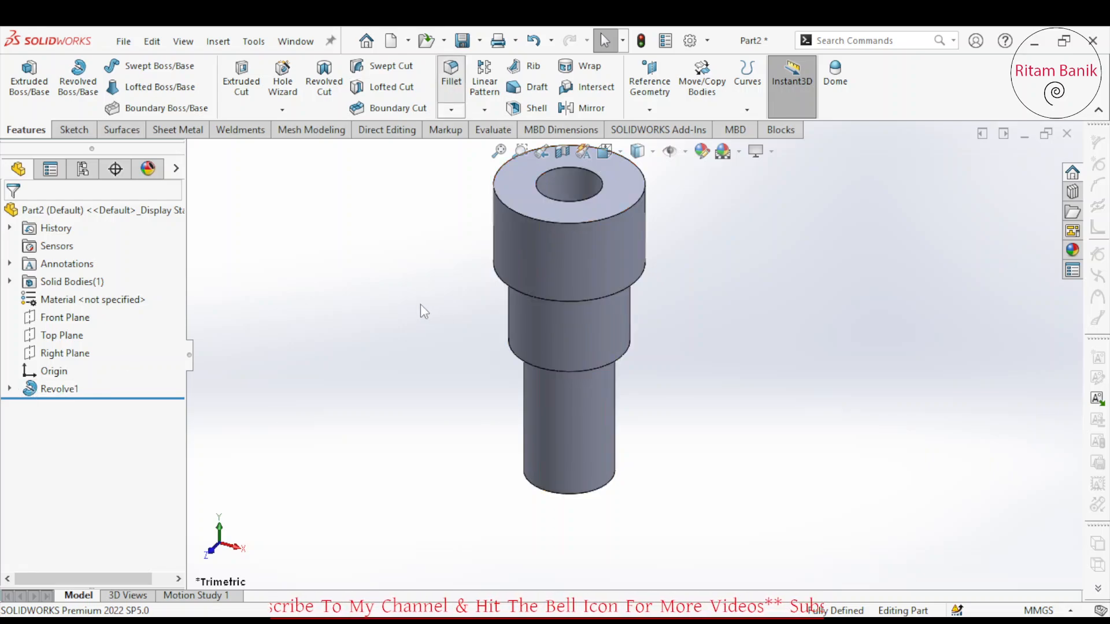
pyautogui.click(626, 211)
pyautogui.click(13, 216)
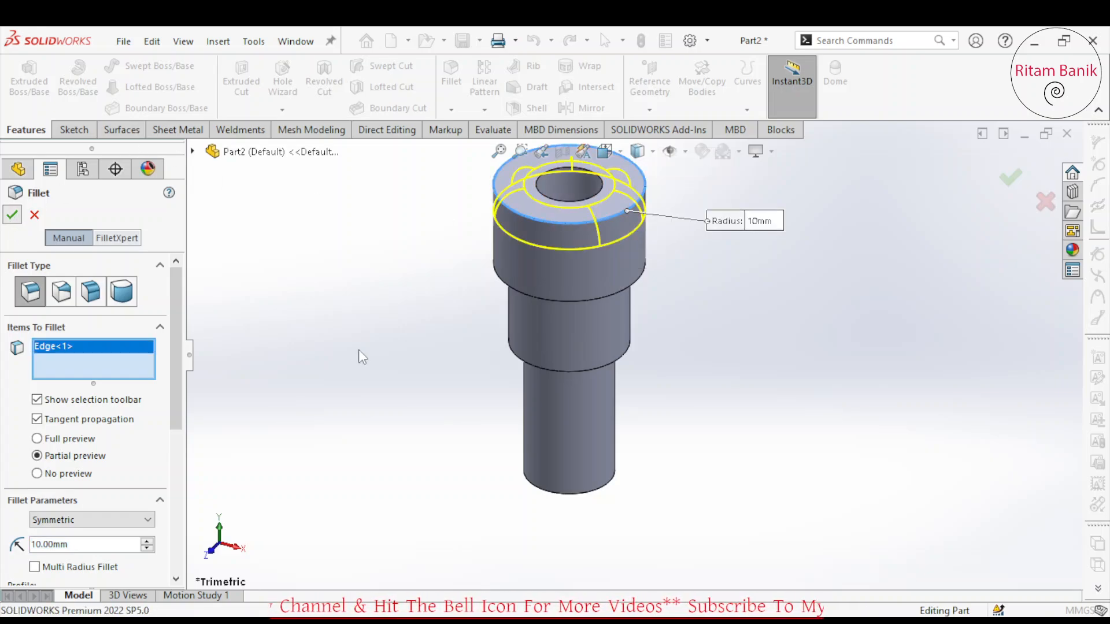
# Step: Start a sketch on the Top Plane and draw a corner rectangle about 70 mm high around the revolved body
pyautogui.scroll(3, 534, 362)
pyautogui.moveTo(559, 283); pyautogui.dragTo(557, 276, button='middle')
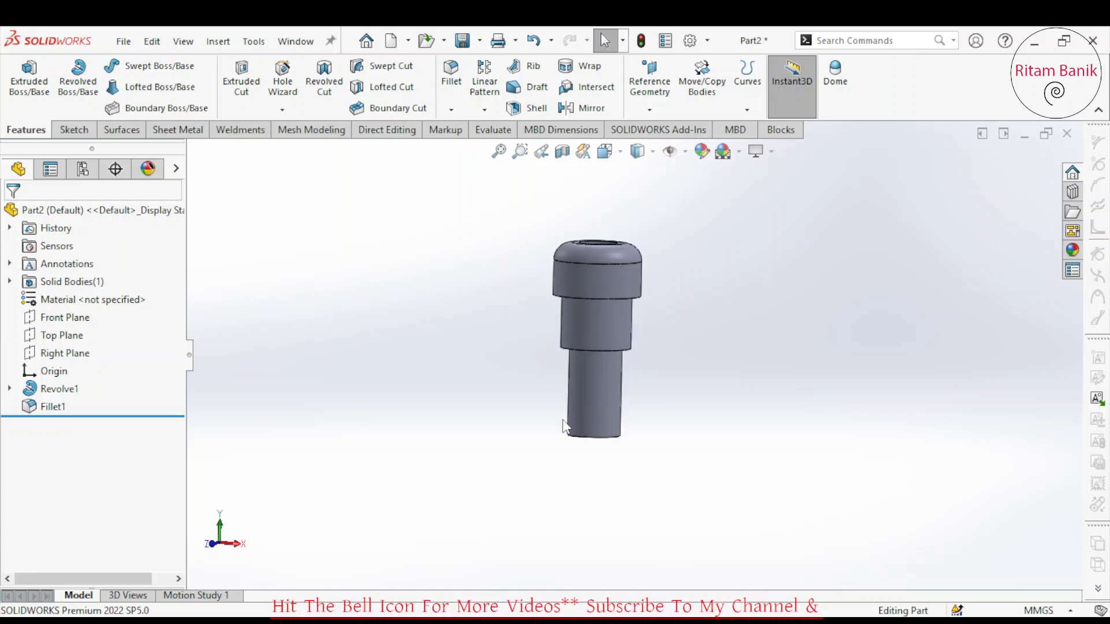
pyautogui.moveTo(564, 426); pyautogui.dragTo(550, 508, button='middle')
pyautogui.click(55, 335)
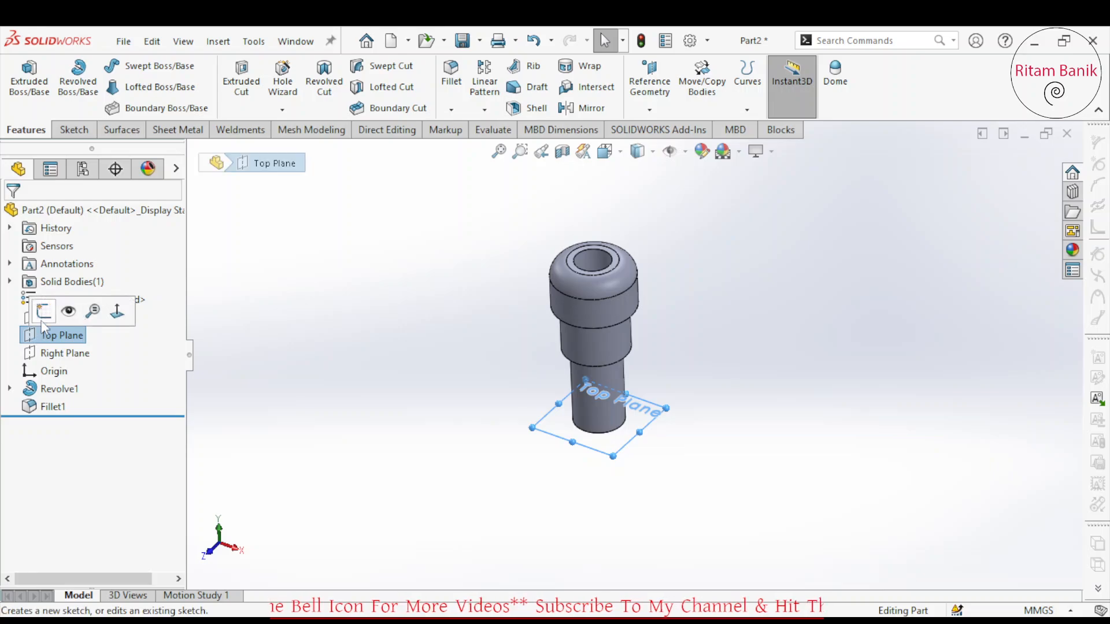
pyautogui.click(44, 315)
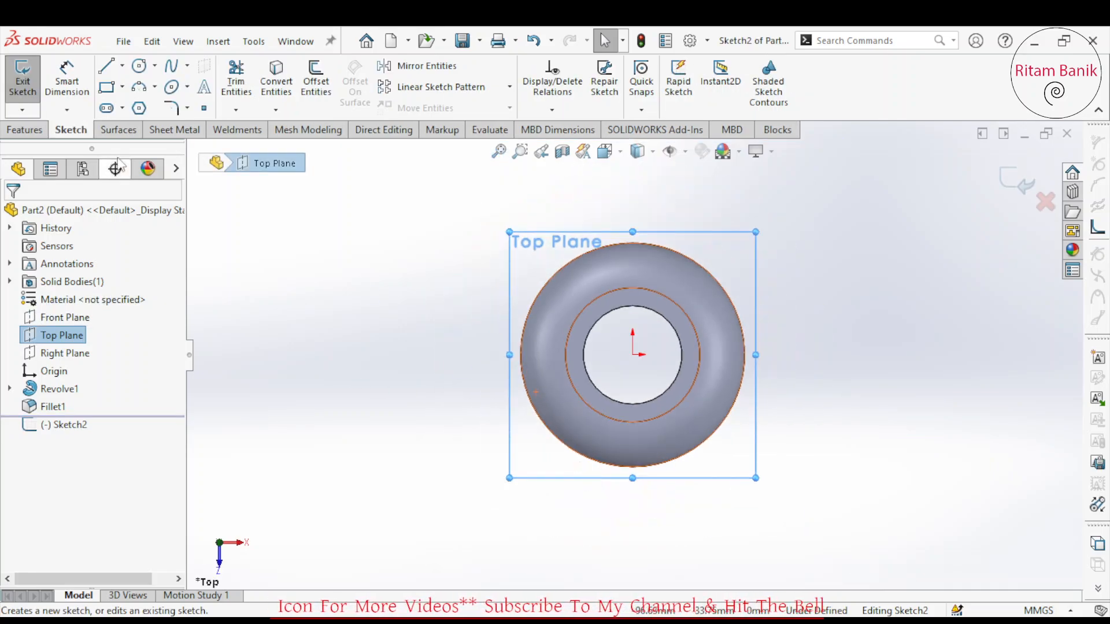
pyautogui.click(107, 87)
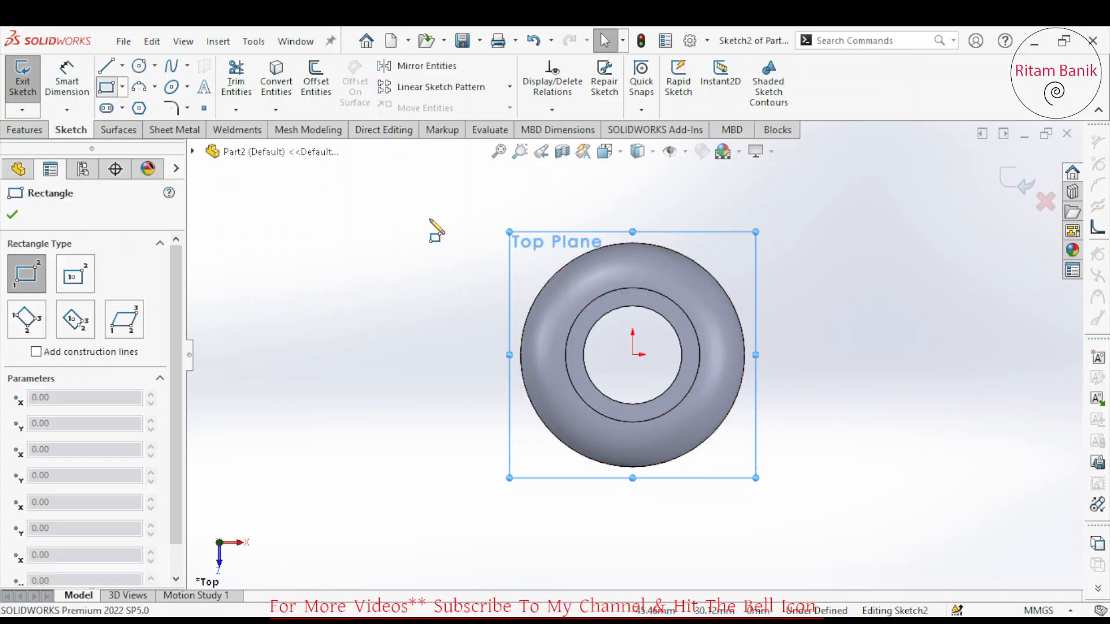
pyautogui.moveTo(427, 201)
pyautogui.mouseDown()
pyautogui.moveTo(520, 322)
pyautogui.moveTo(856, 516)
pyautogui.mouseUp()
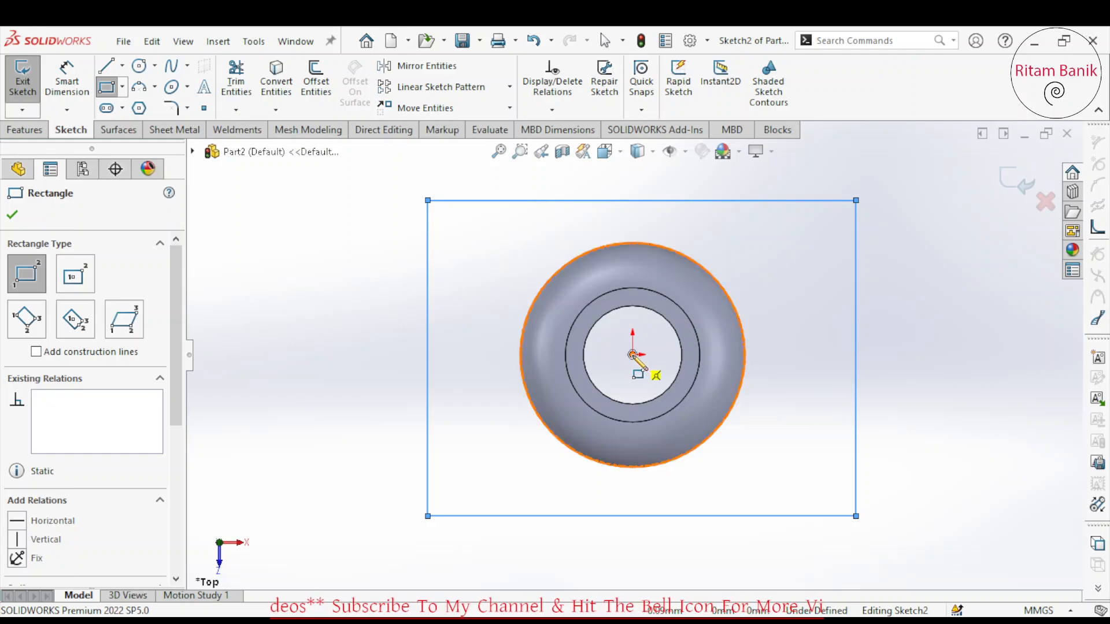
pyautogui.press('Escape')
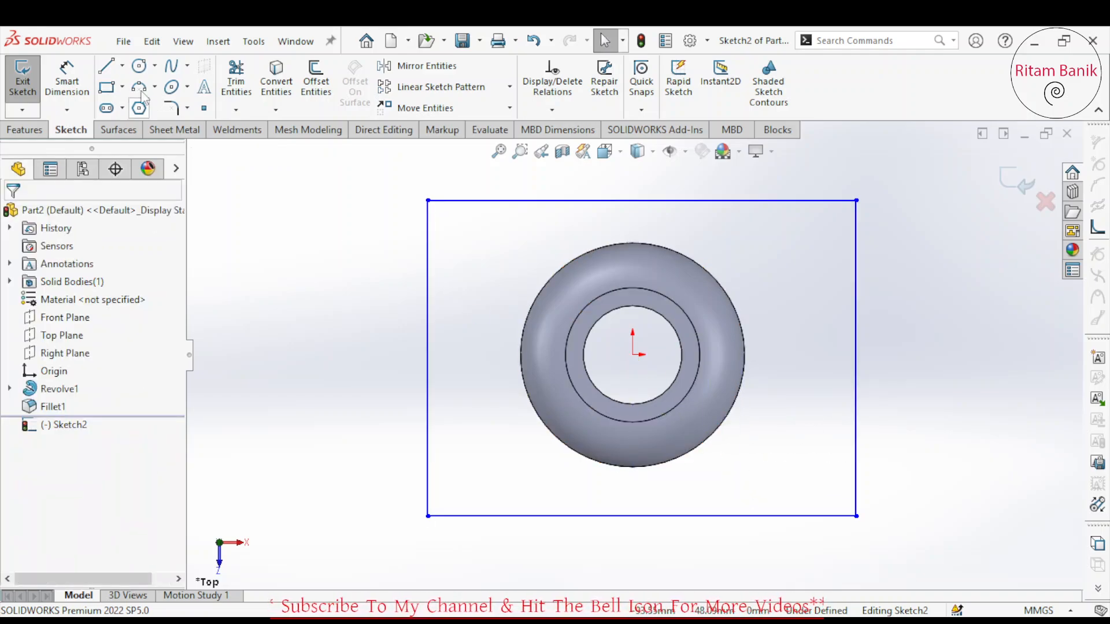
# Step: Draw a circle centered on the origin and set its diameter to 30 mm
pyautogui.click(632, 354)
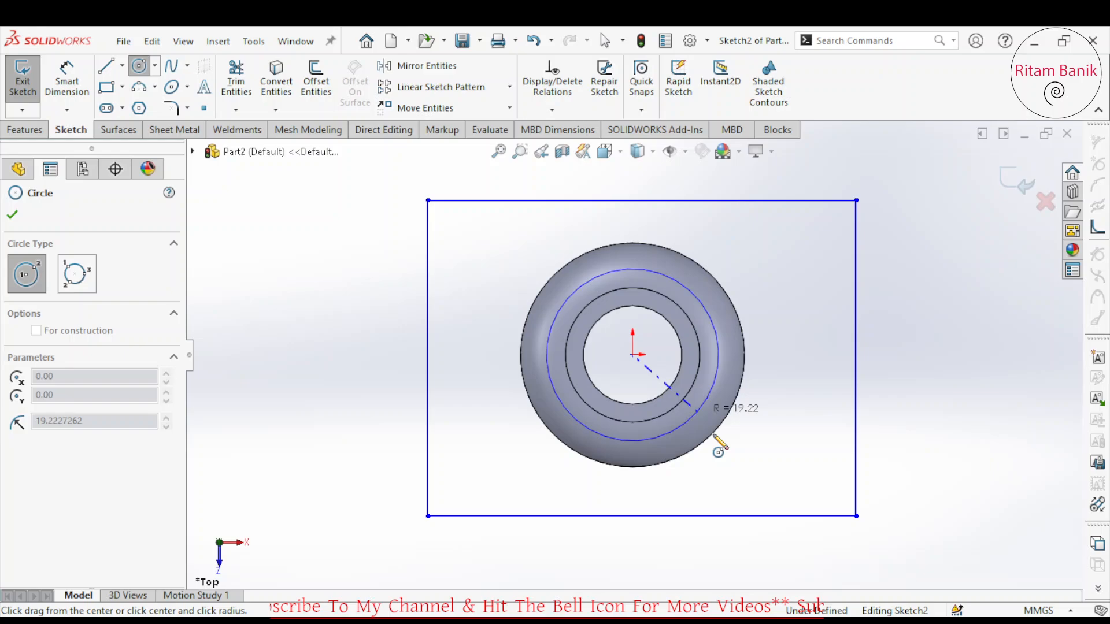
pyautogui.click(746, 478)
pyautogui.click(67, 81)
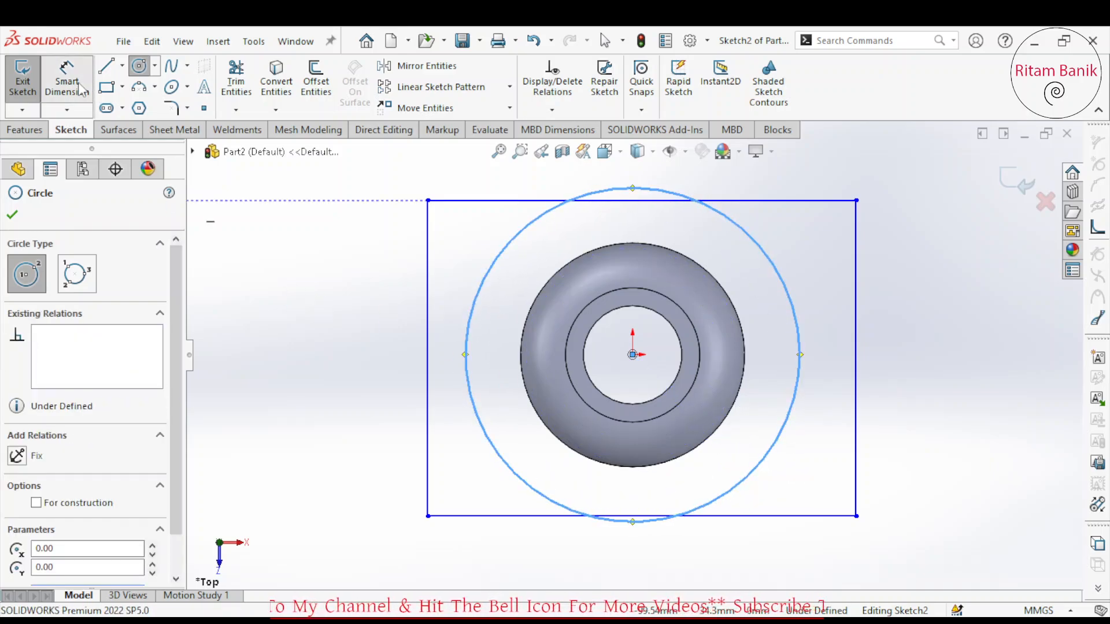
pyautogui.click(767, 466)
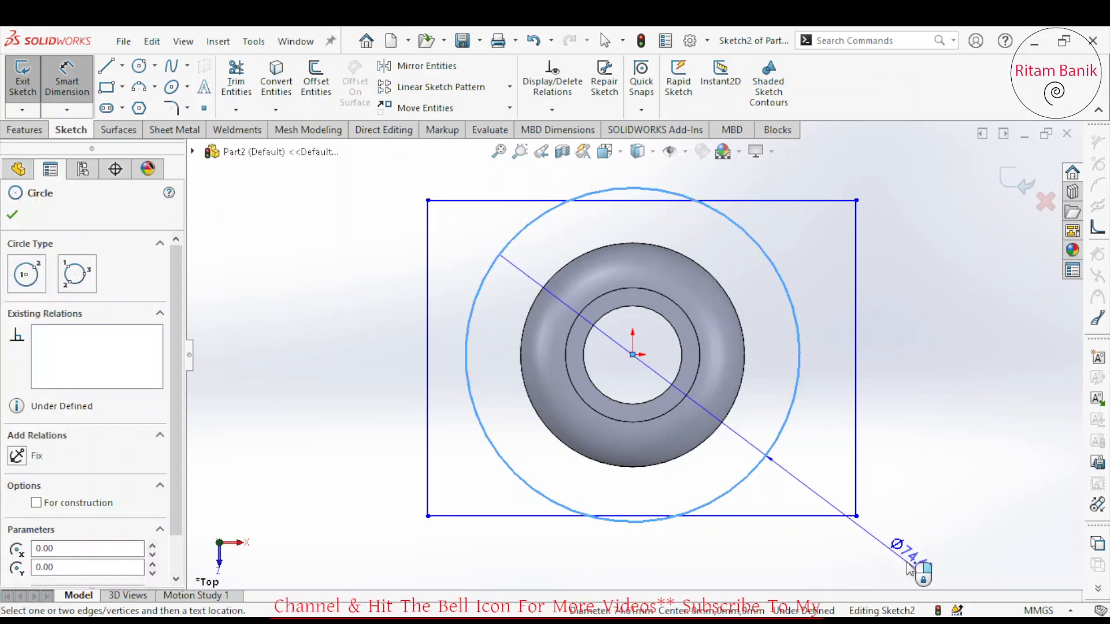
pyautogui.click(906, 564)
pyautogui.write('30')
pyautogui.press('Return')
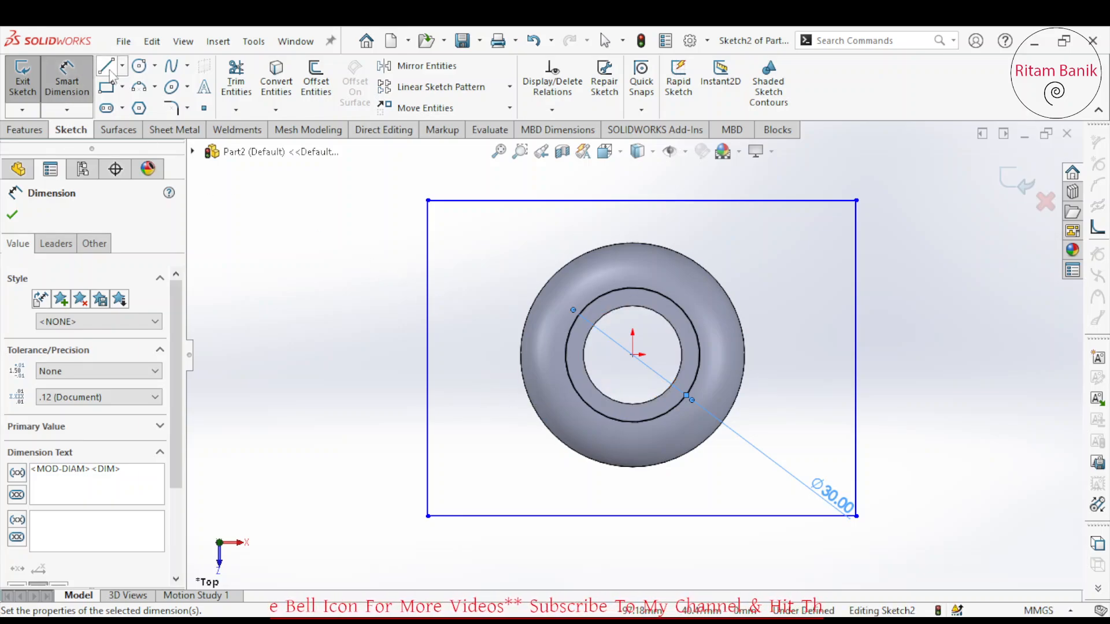
pyautogui.press('Escape')
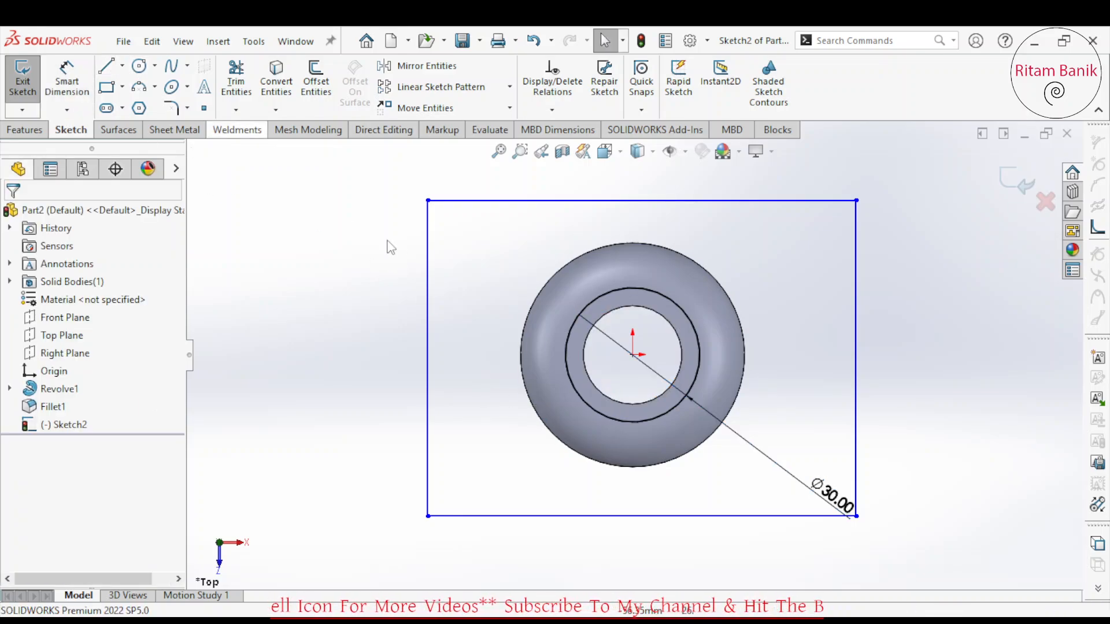
# Step: Center the rectangle on the origin by making its left edge's midpoint horizontal and its upper edge's midpoint vertical with the origin
pyautogui.click(428, 358)
pyautogui.keyDown('ctrl'); pyautogui.click(633, 355); pyautogui.keyUp('ctrl')
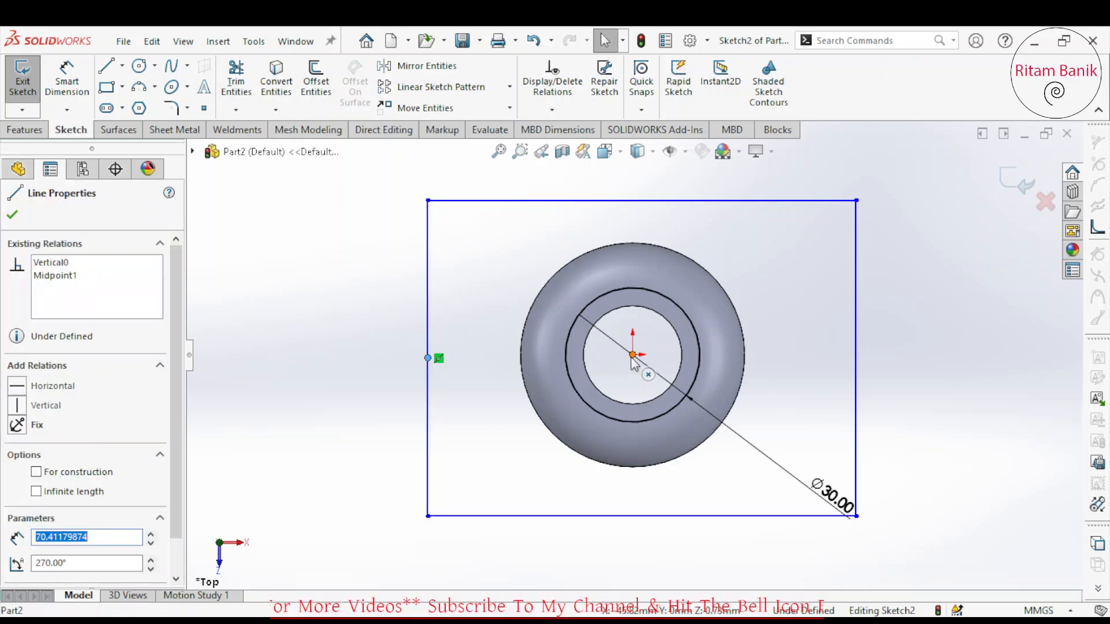
pyautogui.click(19, 478)
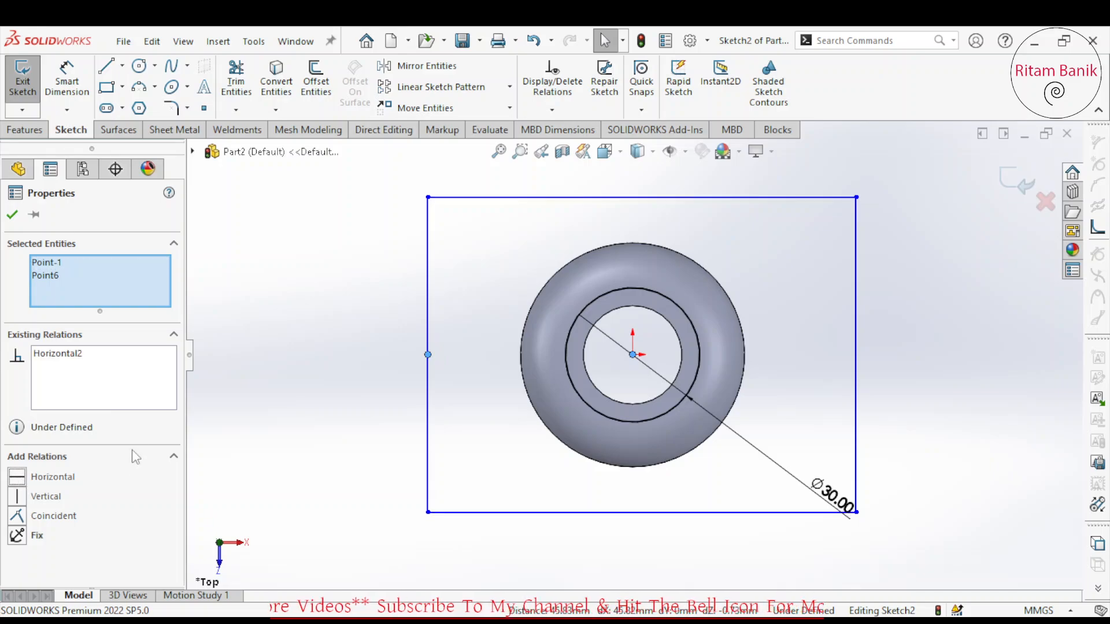
pyautogui.click(660, 222)
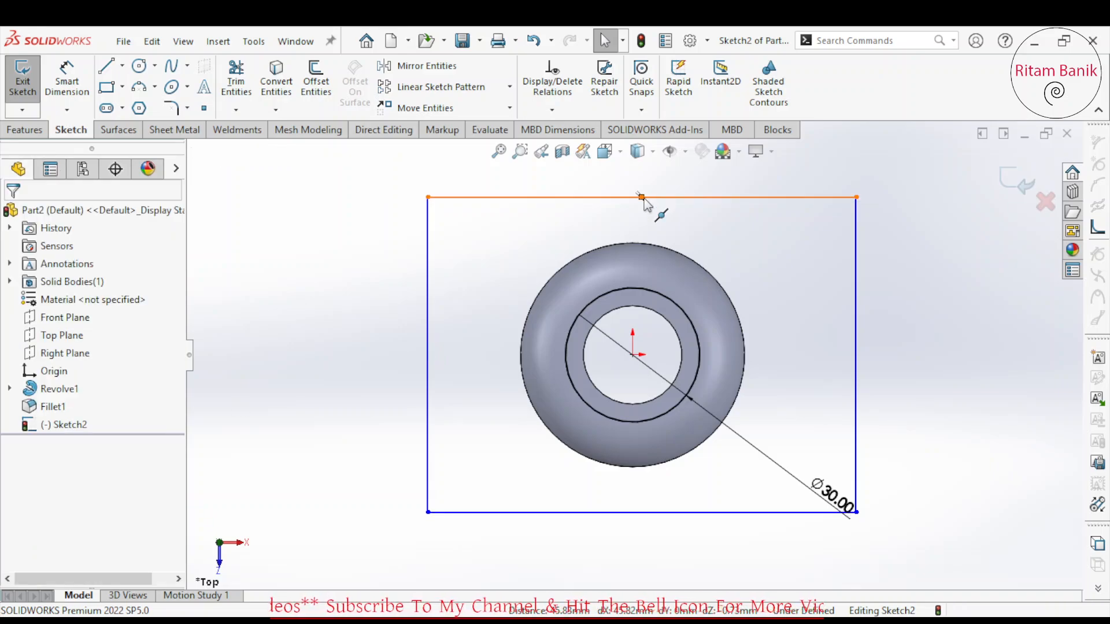
pyautogui.click(642, 197)
pyautogui.keyDown('ctrl'); pyautogui.click(633, 355); pyautogui.keyUp('ctrl')
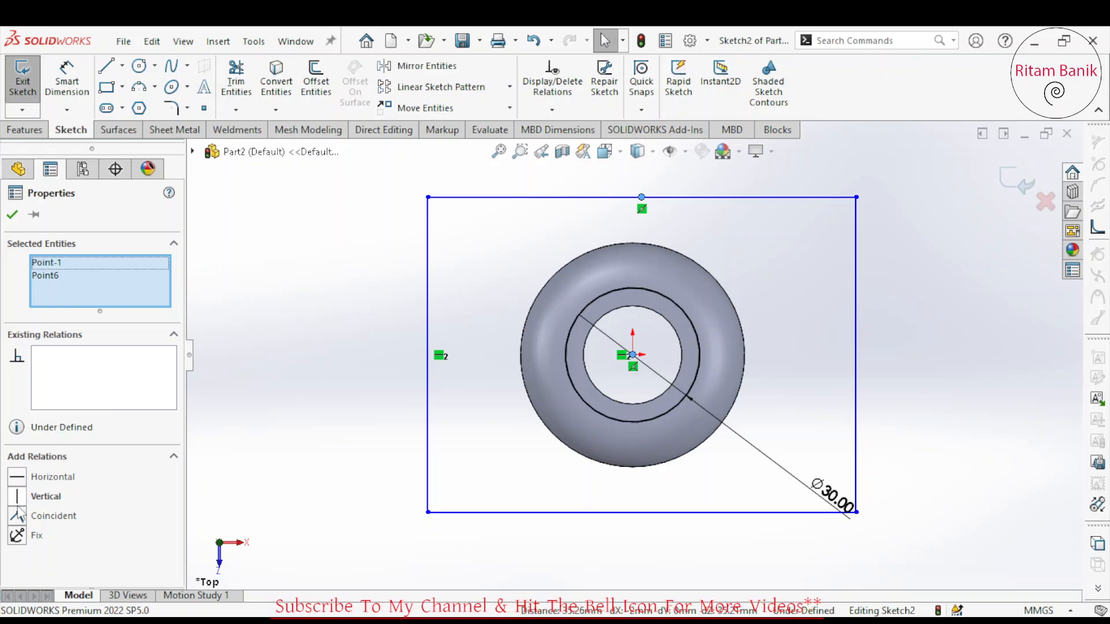
pyautogui.click(18, 496)
pyautogui.click(237, 186)
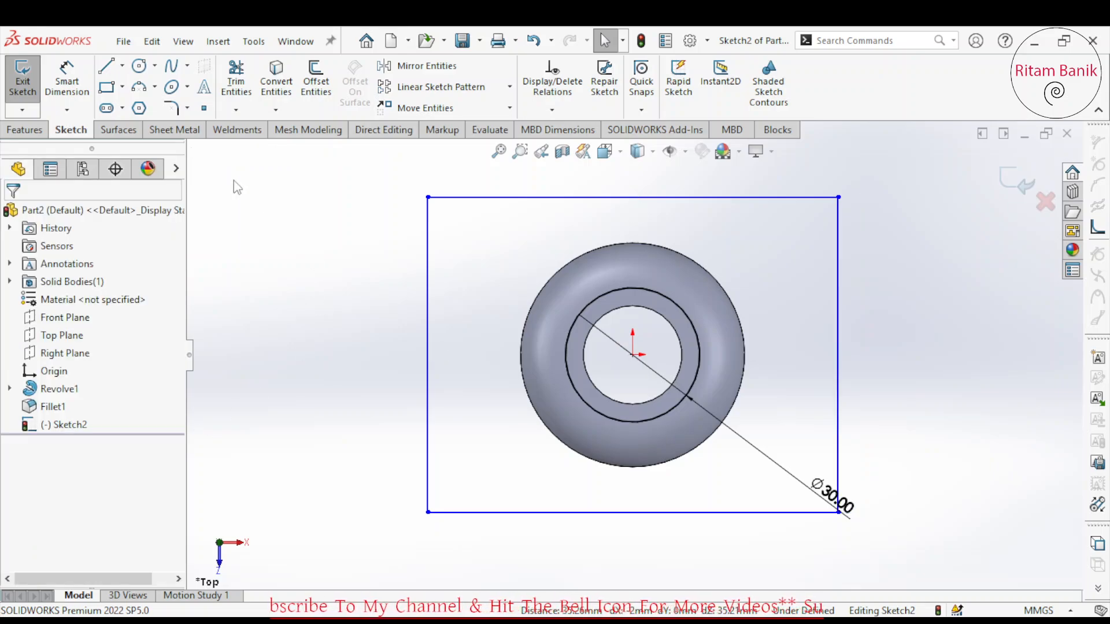
# Step: Round all four corners of the rectangle with 10 mm sketch fillets, accepting the removal of conflicting relations
pyautogui.click(171, 110)
pyautogui.click(428, 197)
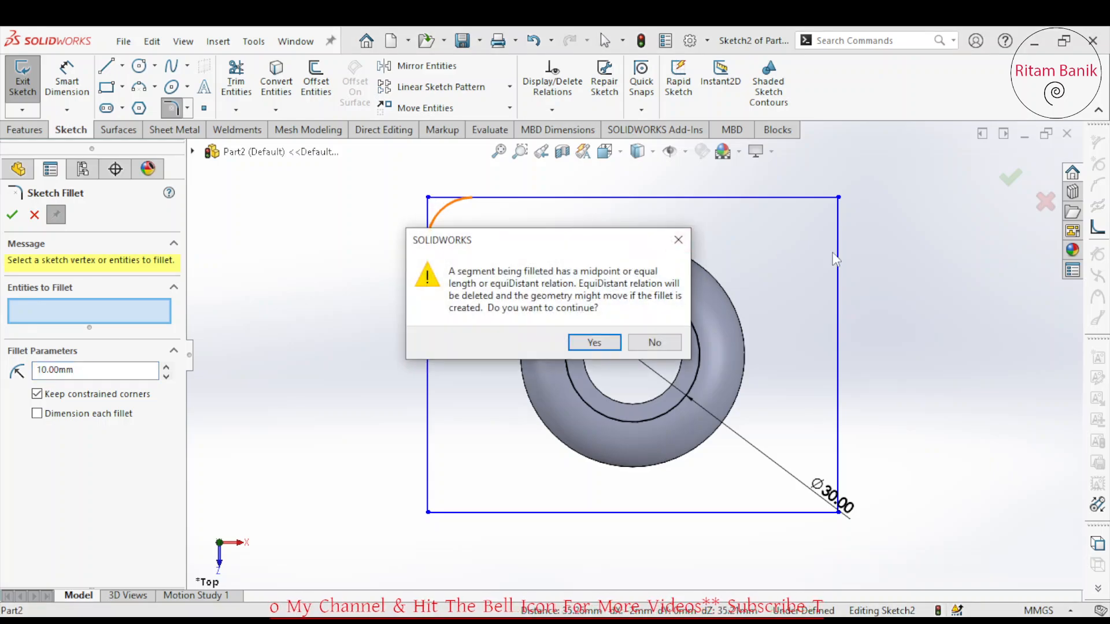
pyautogui.press('Return')
pyautogui.click(838, 197)
pyautogui.press('Return')
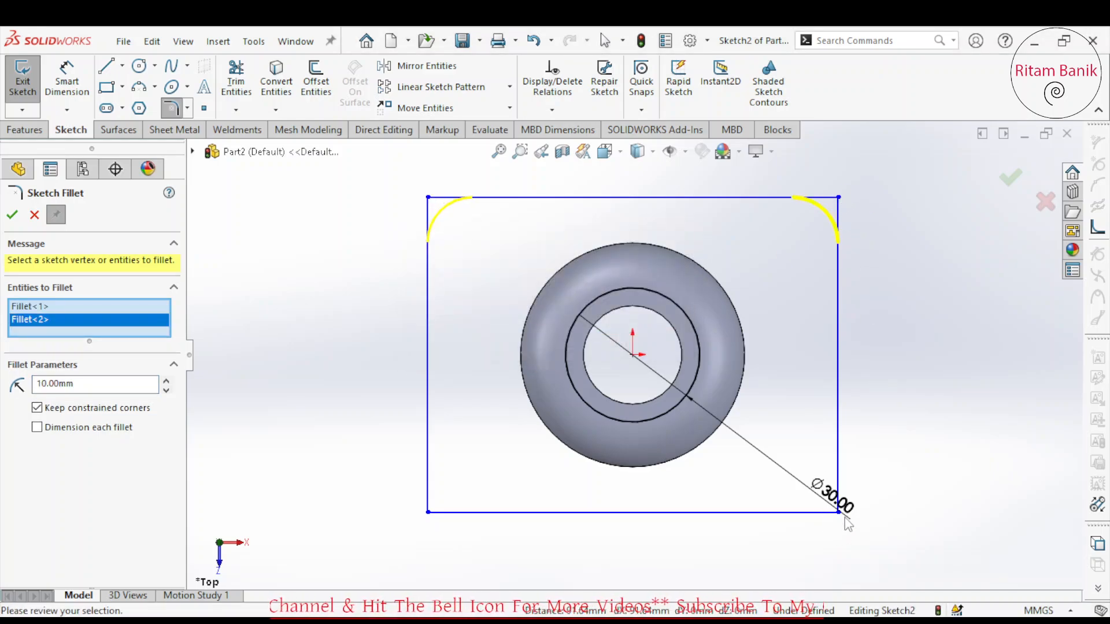
pyautogui.click(838, 512)
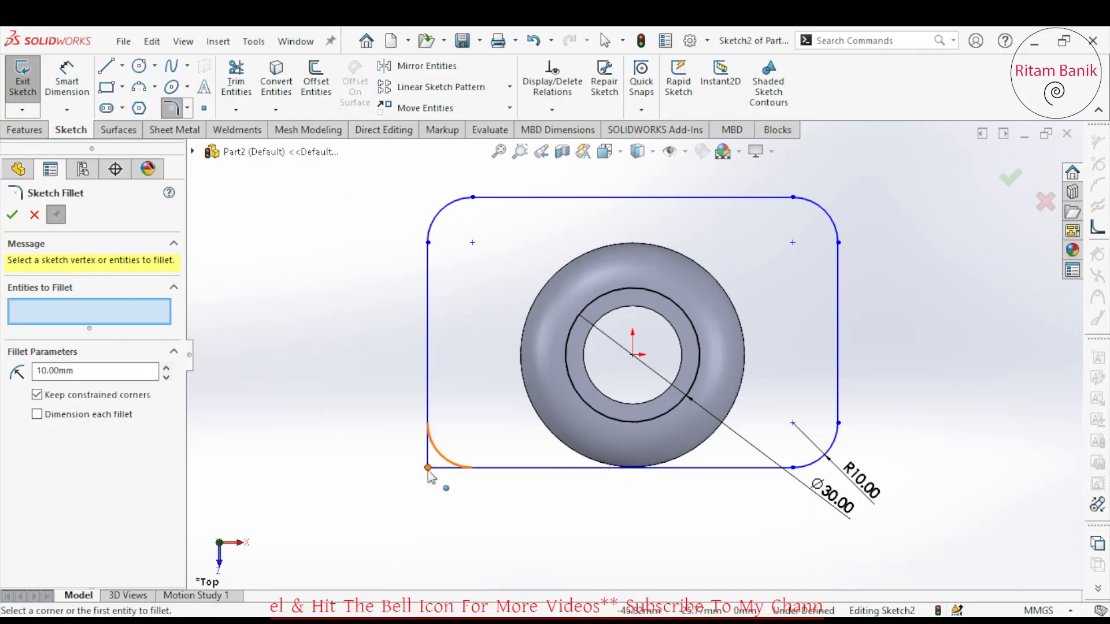
pyautogui.click(428, 467)
pyautogui.press('Return')
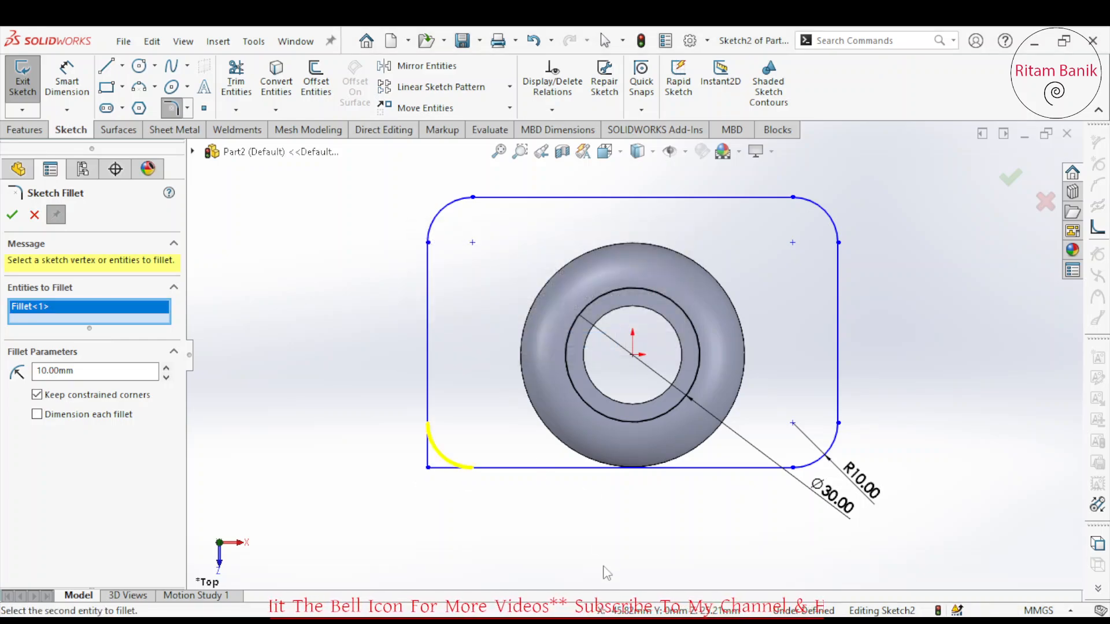
pyautogui.click(11, 218)
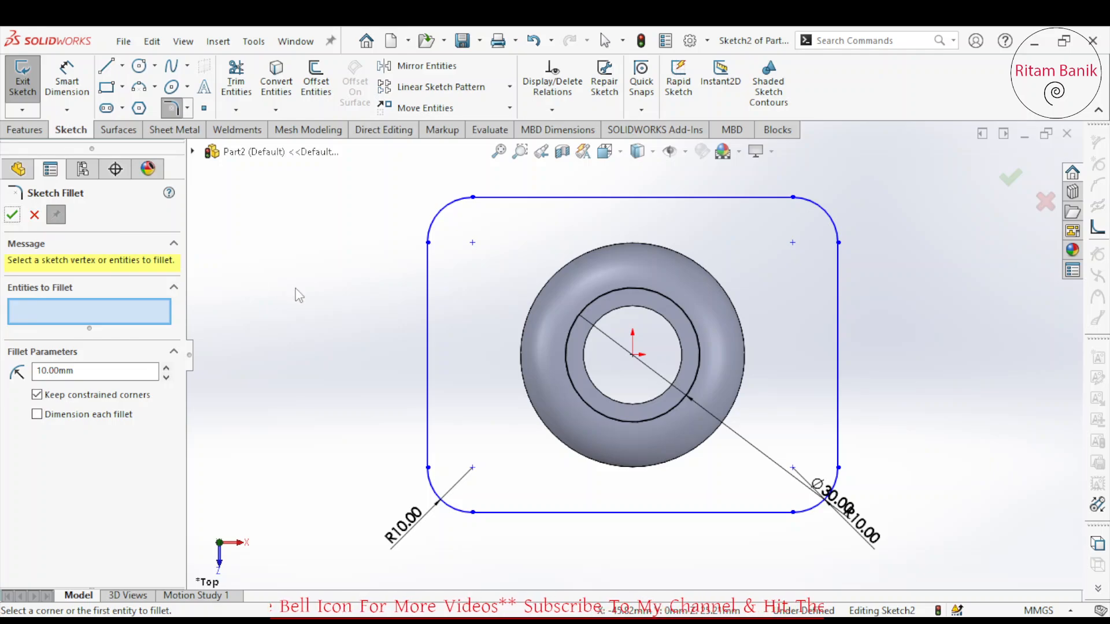
pyautogui.click(35, 215)
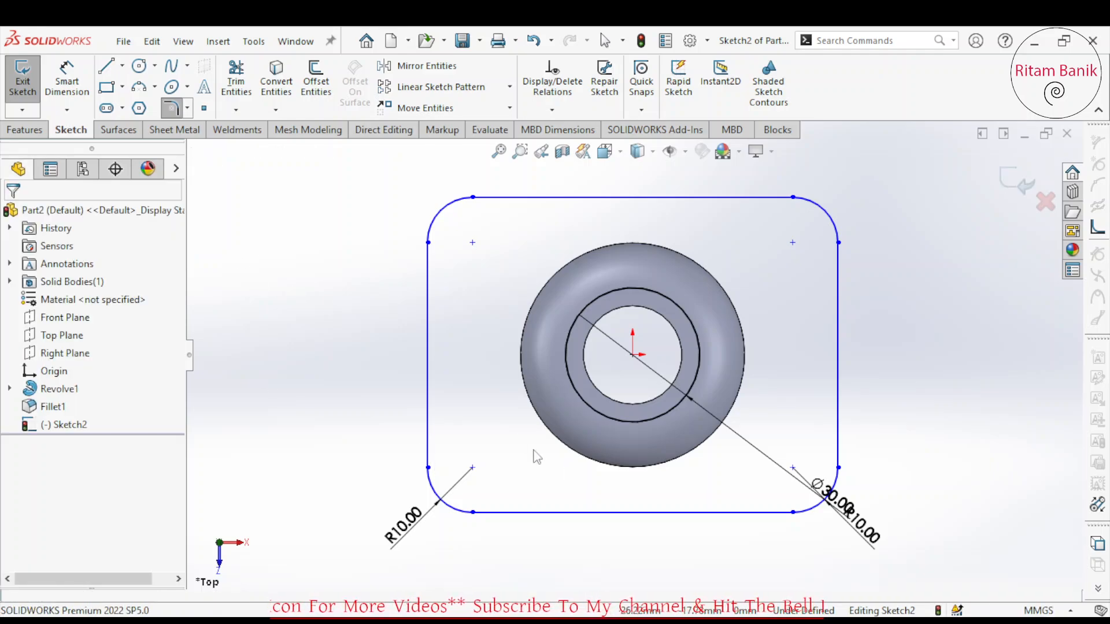
# Step: Move the lower-right R10 dimension and the 30 mm diameter dimension clear of each other, beyond the rectangle's right edge
pyautogui.moveTo(873, 542); pyautogui.dragTo(726, 484)
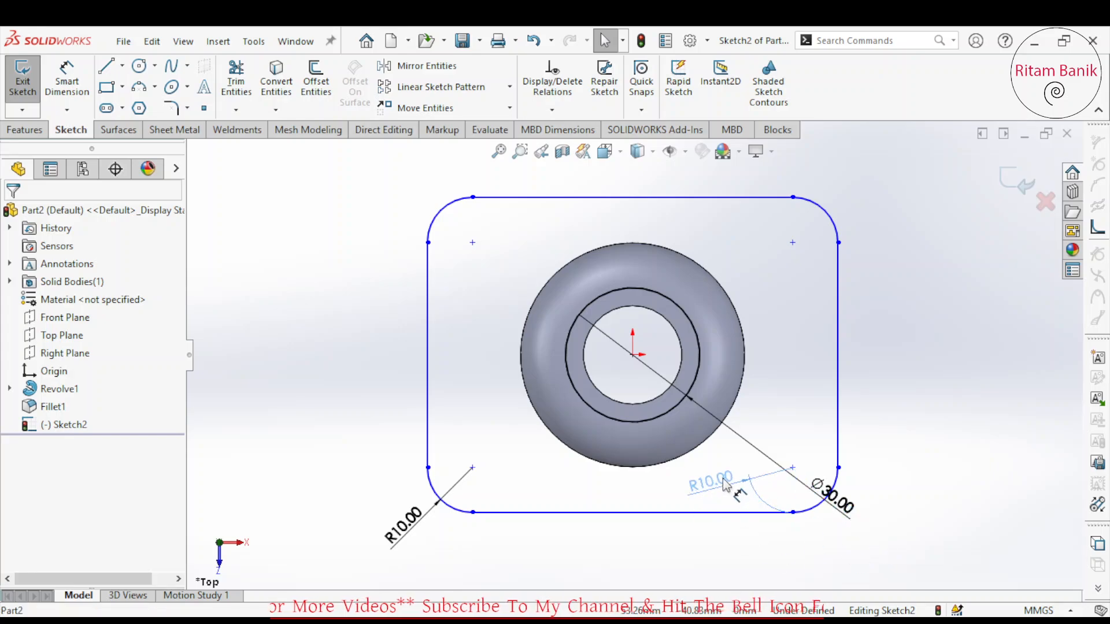
pyautogui.moveTo(931, 410); pyautogui.dragTo(962, 433)
pyautogui.moveTo(848, 514); pyautogui.dragTo(896, 371)
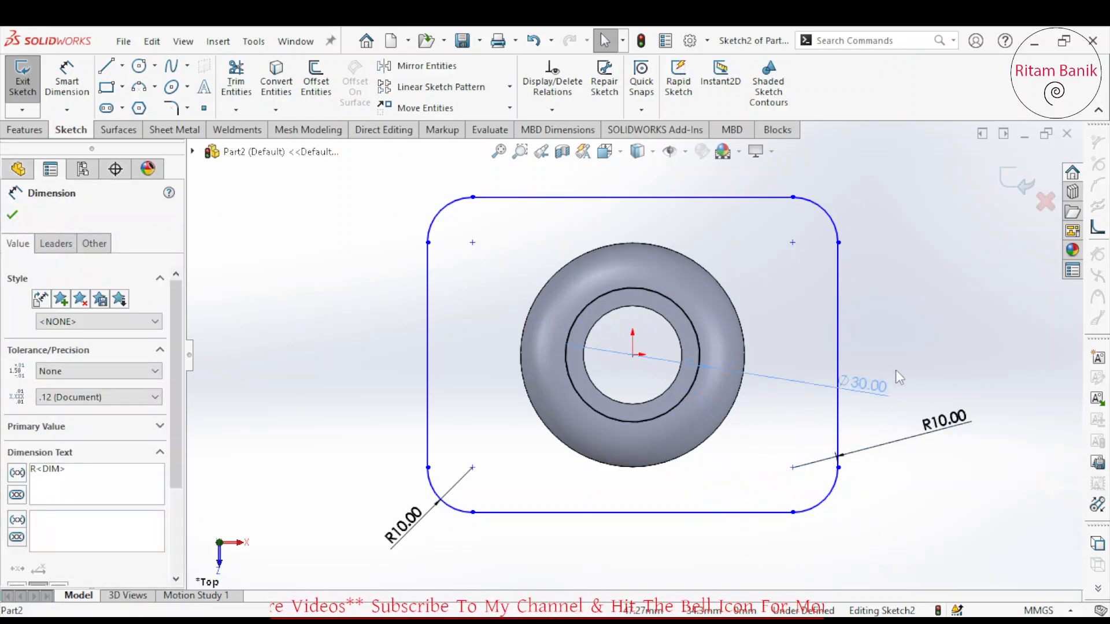
# Step: Draw two concentric circles, about 19 mm and 11 mm in diameter, at the upper-left corner fillet's center
pyautogui.click(139, 66)
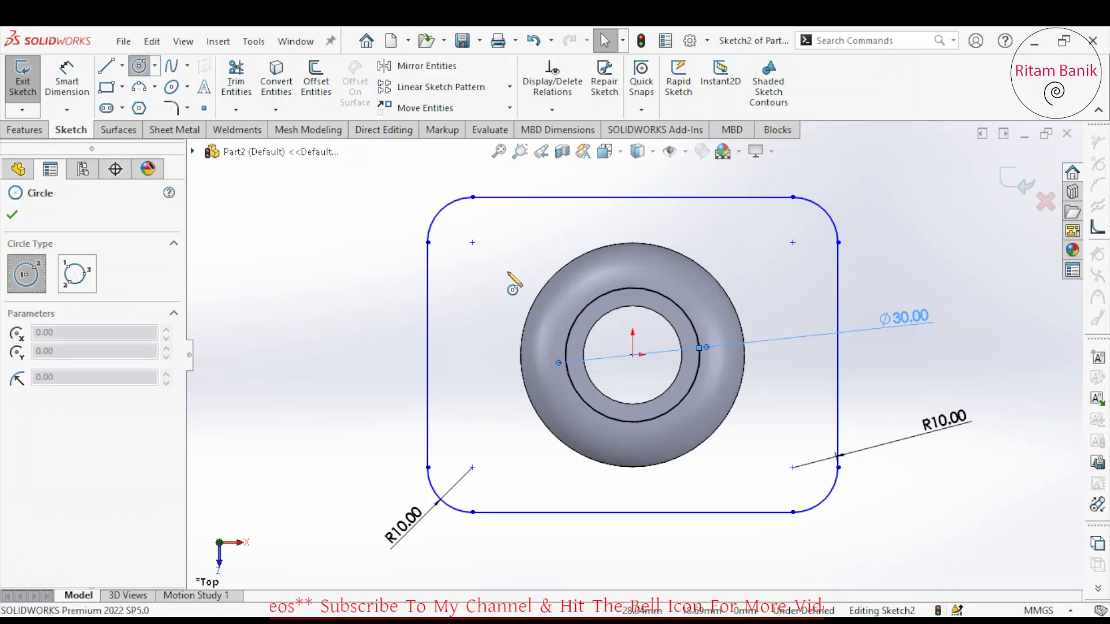
pyautogui.click(472, 242)
pyautogui.click(488, 281)
pyautogui.click(472, 242)
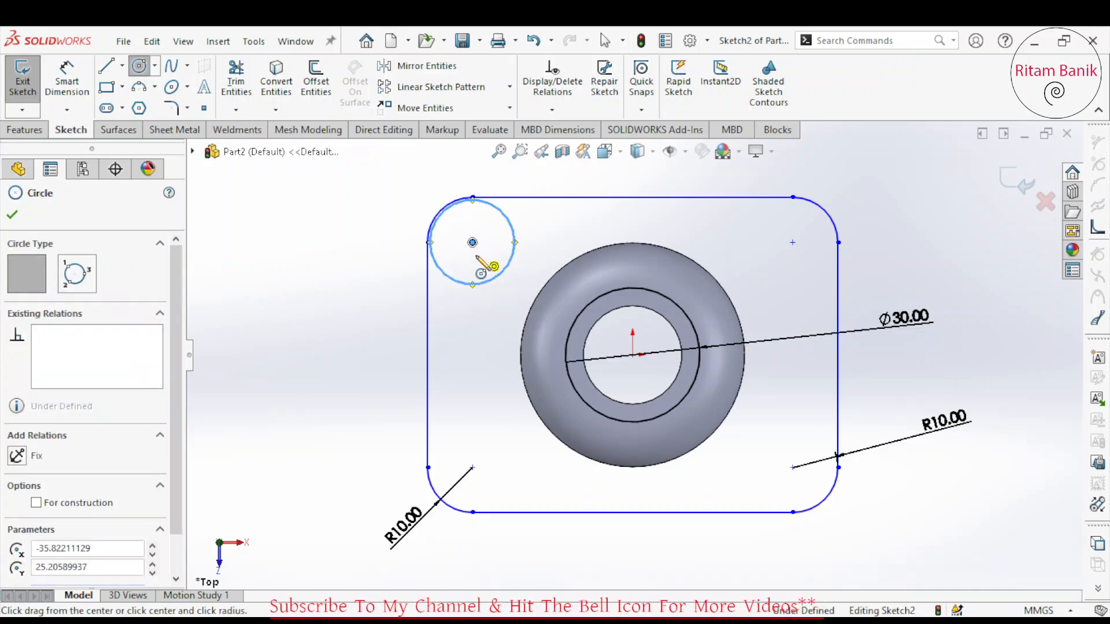
pyautogui.click(478, 267)
# Step: Set the diameter of the inner upper-left corner circle to 10 mm
pyautogui.click(67, 86)
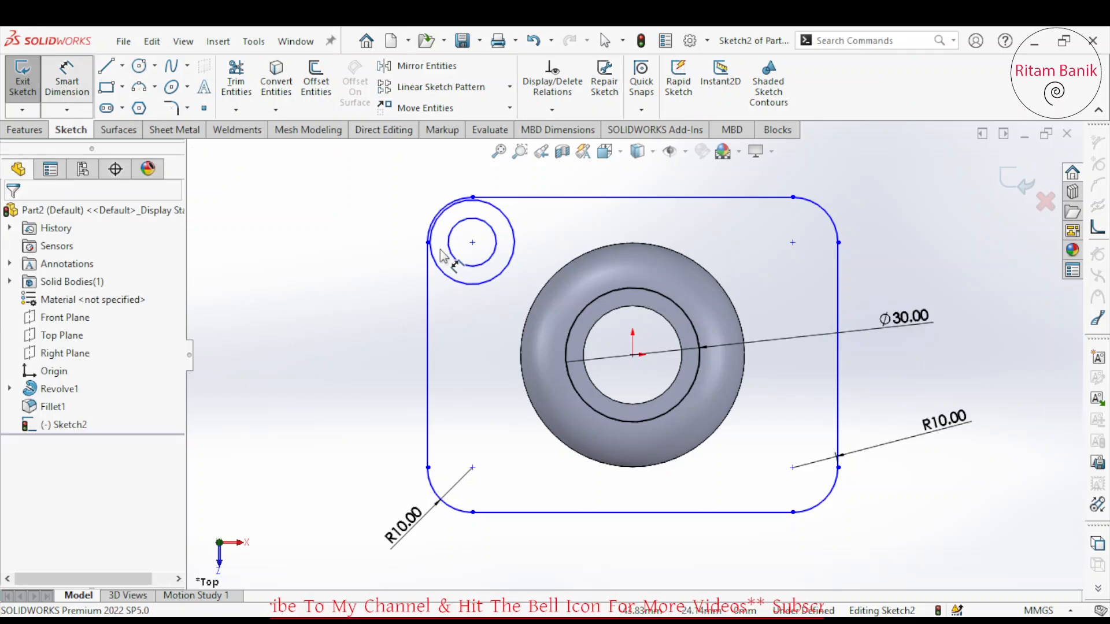
pyautogui.click(475, 270)
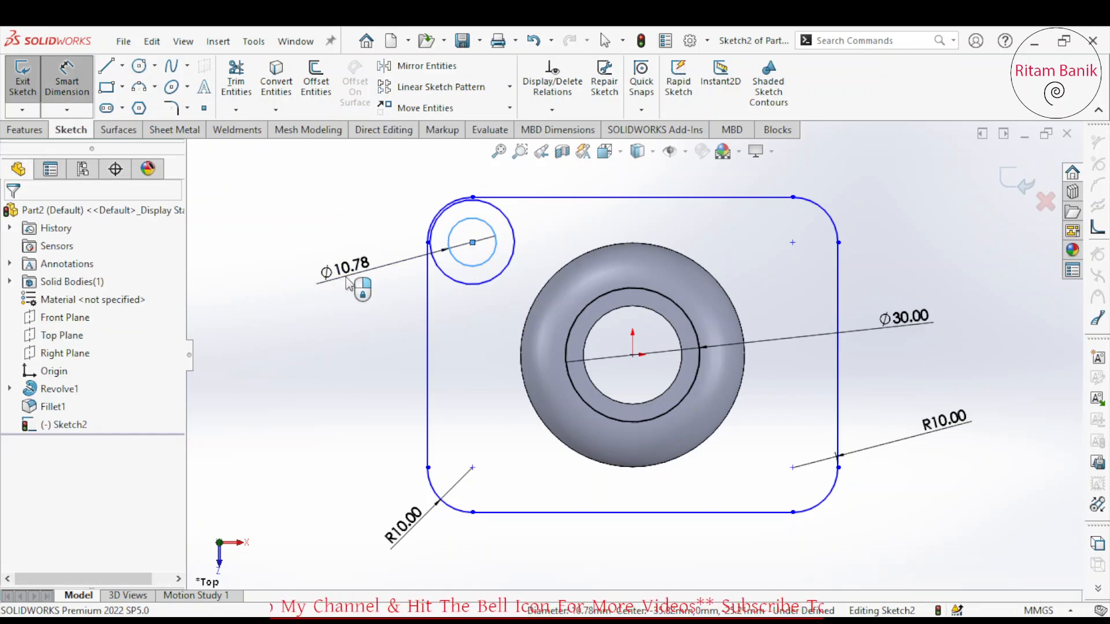
pyautogui.click(348, 282)
pyautogui.write('10')
pyautogui.press('Return')
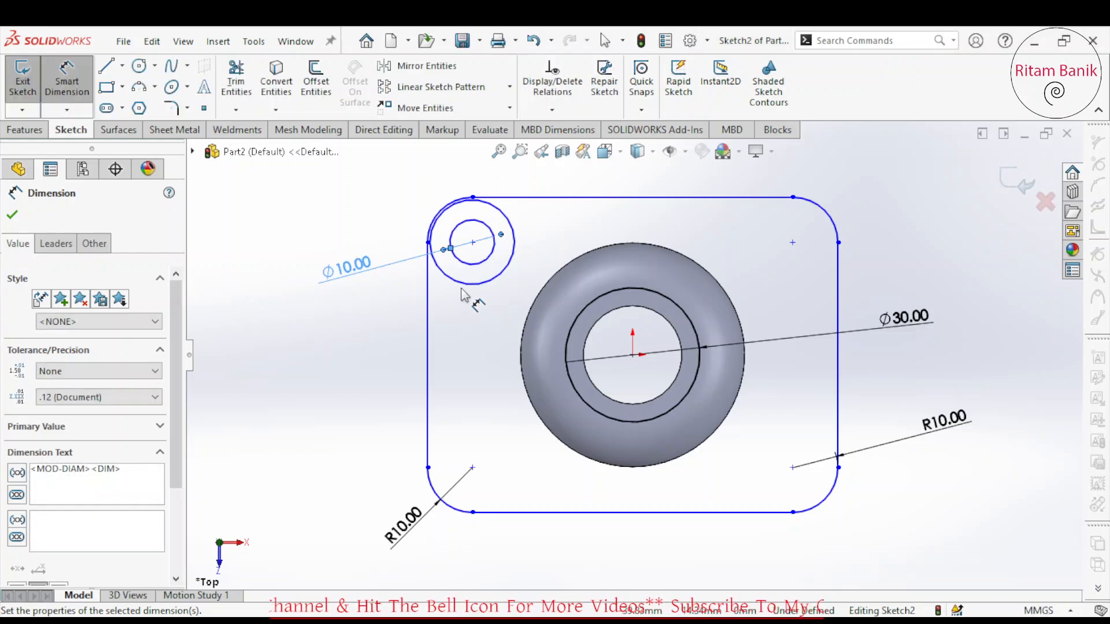
# Step: Dimension the outer upper-left corner circle and set its diameter to 15 mm
pyautogui.click(470, 284)
pyautogui.click(365, 317)
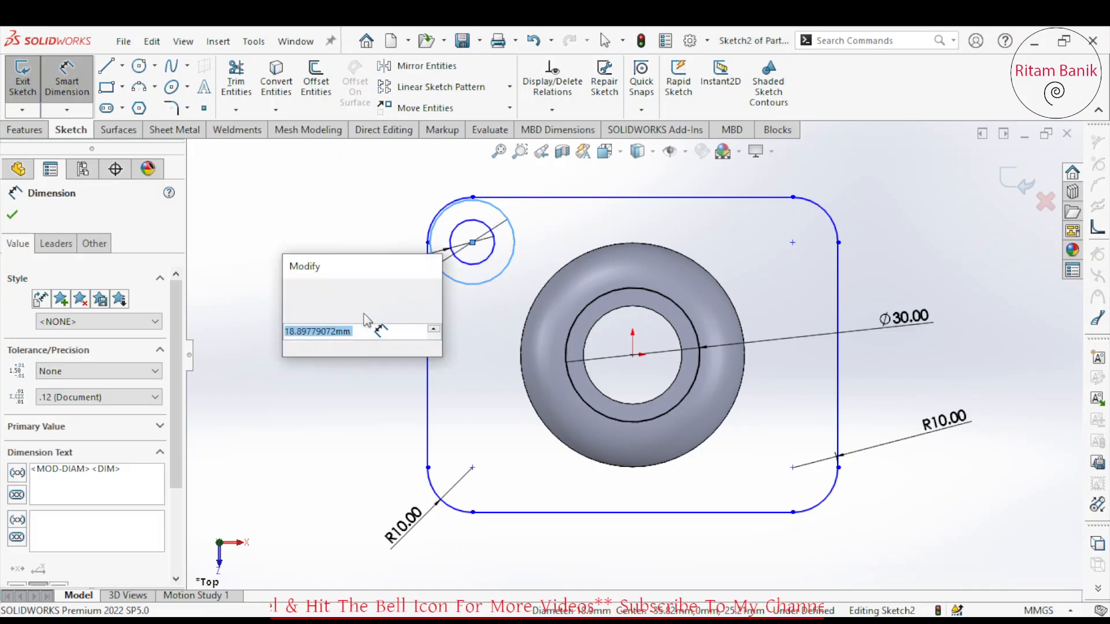
pyautogui.write('14')
pyautogui.press('Return')
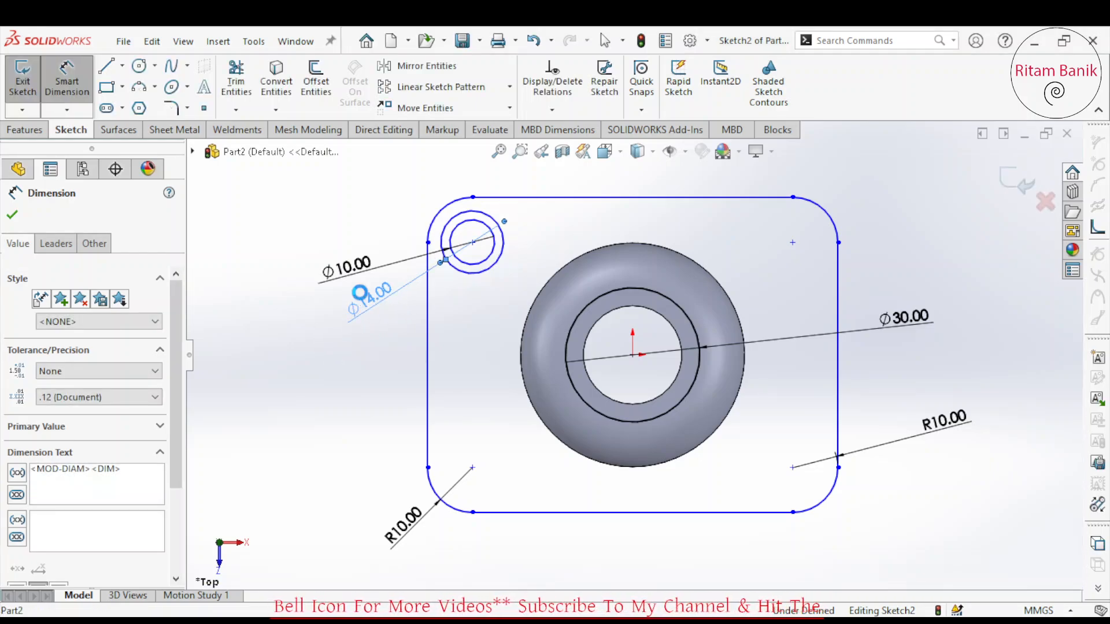
pyautogui.doubleClick(360, 293)
pyautogui.write('15')
pyautogui.press('Return')
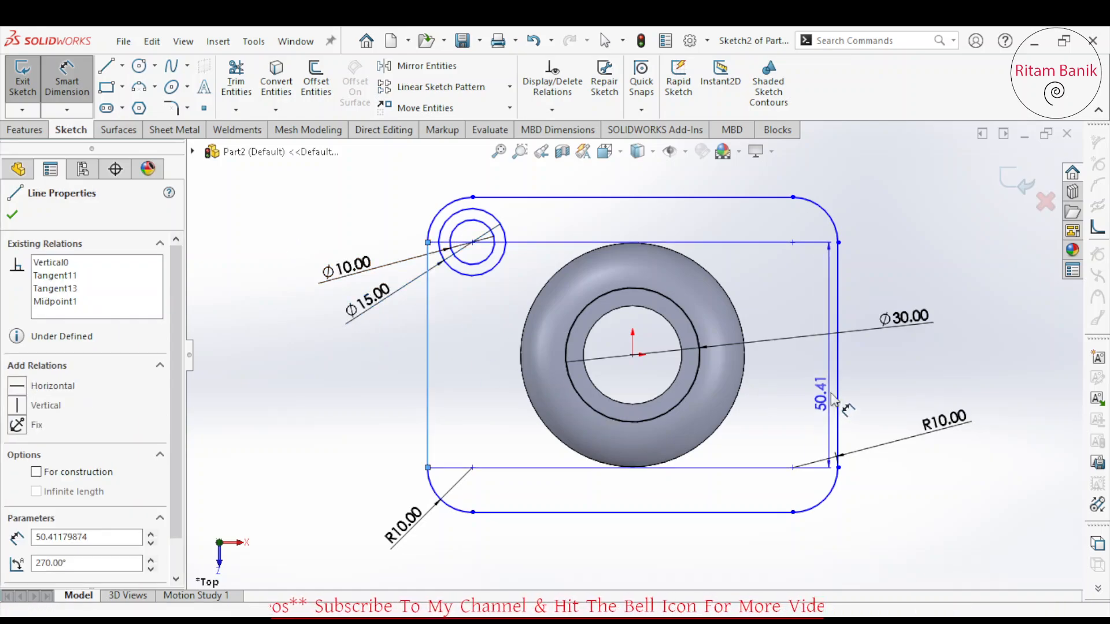
# Step: Dimension the rounded rectangle's overall width between its two vertical sides and set it to 70 mm
pyautogui.click(837, 394)
pyautogui.click(647, 185)
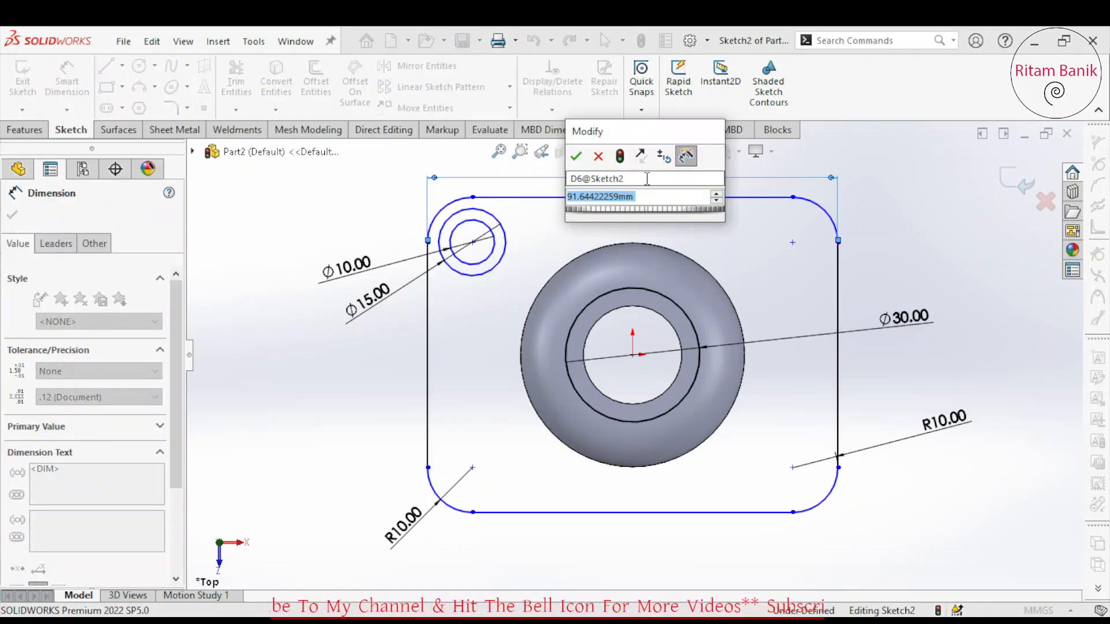
pyautogui.write('70')
pyautogui.press('Return')
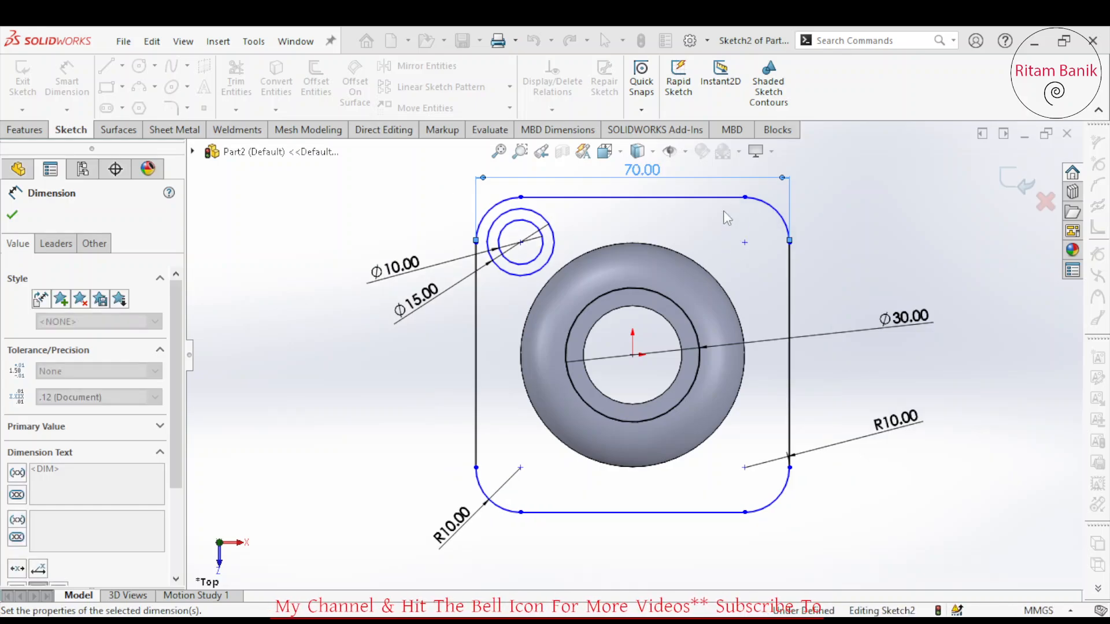
# Step: Dimension the rounded rectangle's overall height between its two horizontal sides and set it to 70 mm
pyautogui.click(711, 199)
pyautogui.click(703, 512)
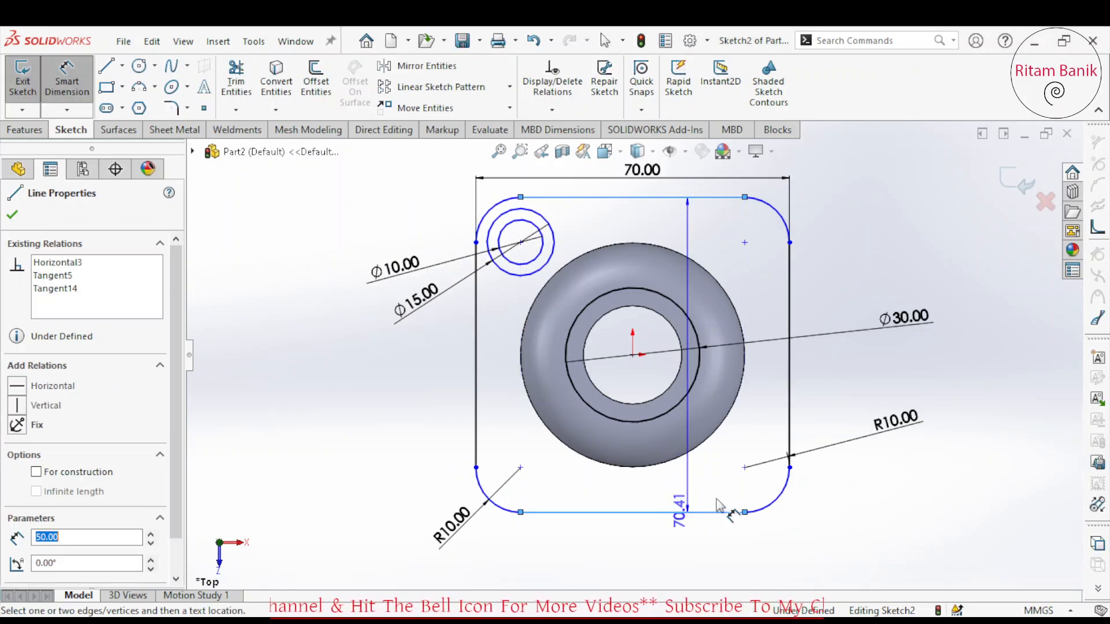
pyautogui.click(861, 343)
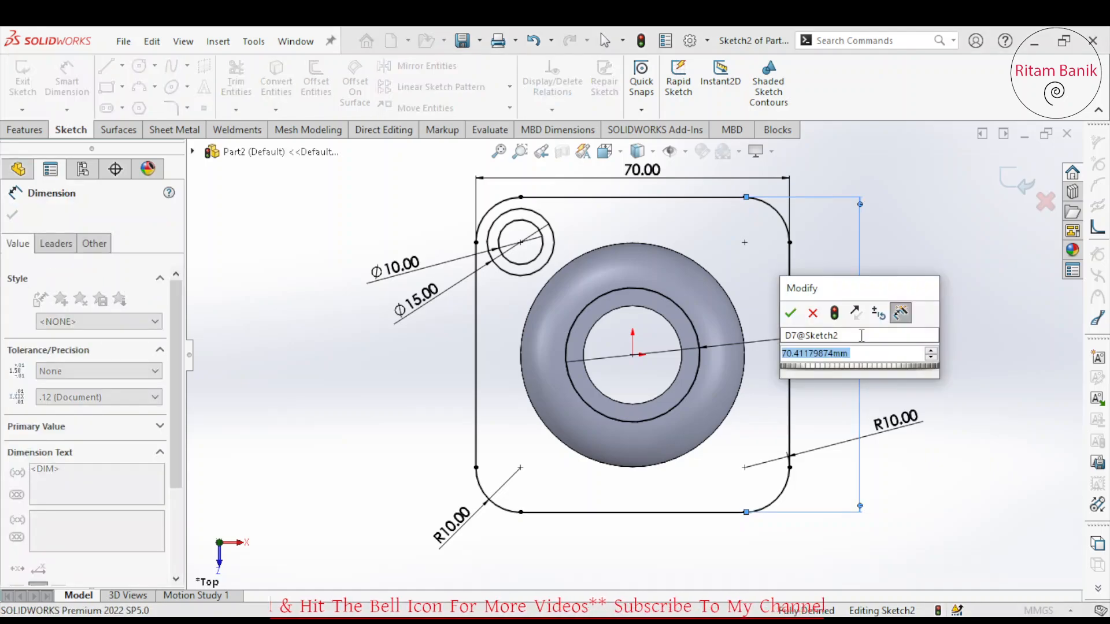
pyautogui.write('70')
pyautogui.press('Return')
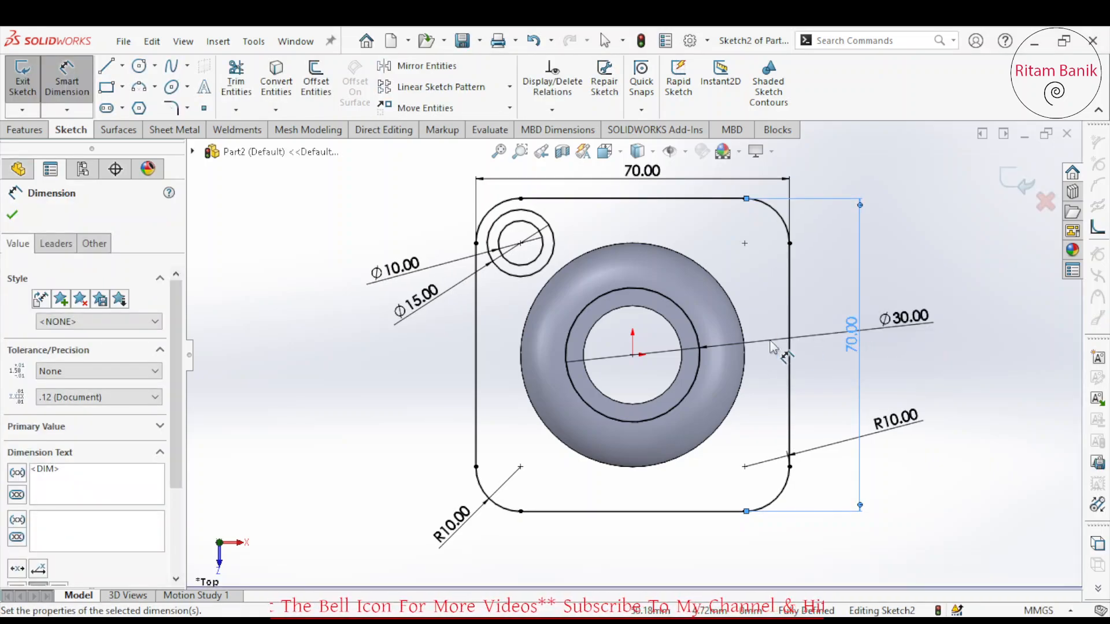
pyautogui.press('Escape')
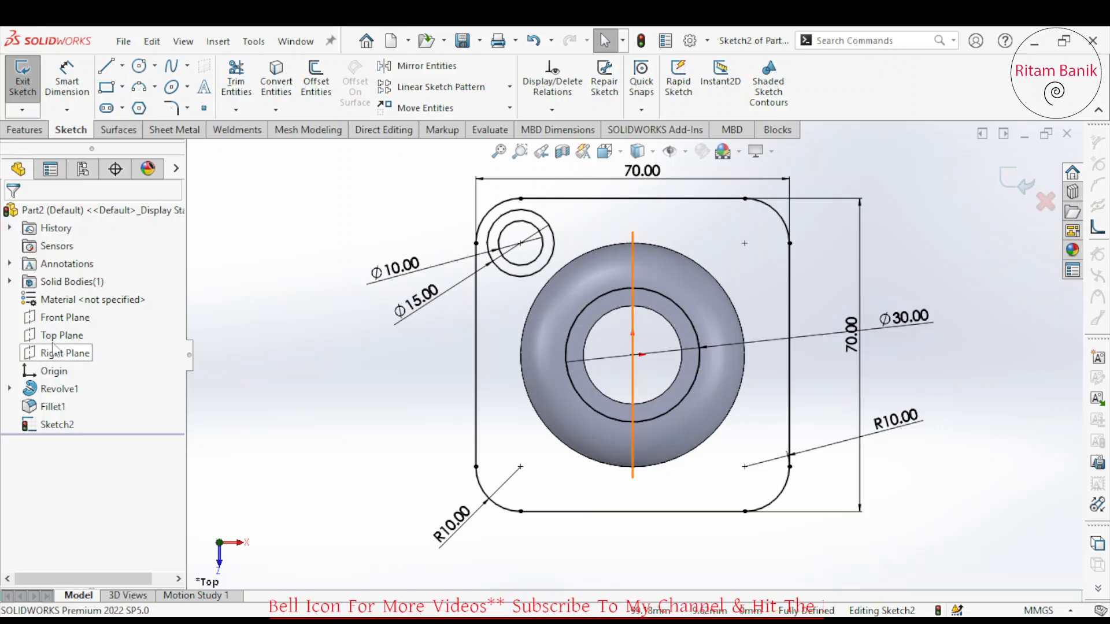
# Step: Mirror both upper-left corner circles about the Front Plane and delete the conflicting R10 dimension at the lower-right corner
pyautogui.click(65, 317)
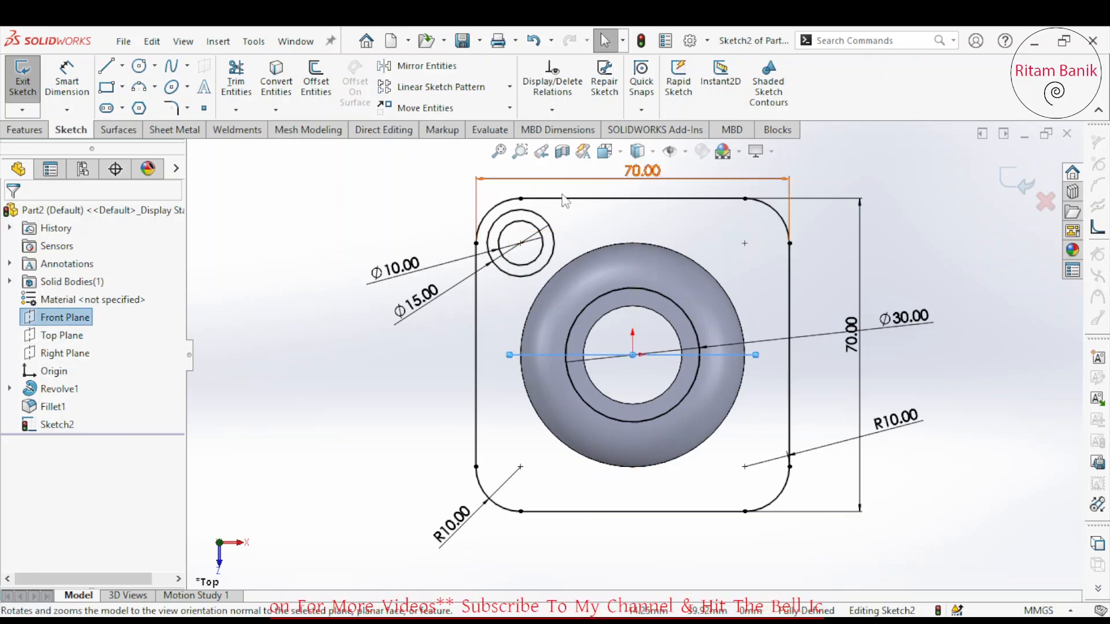
pyautogui.click(416, 66)
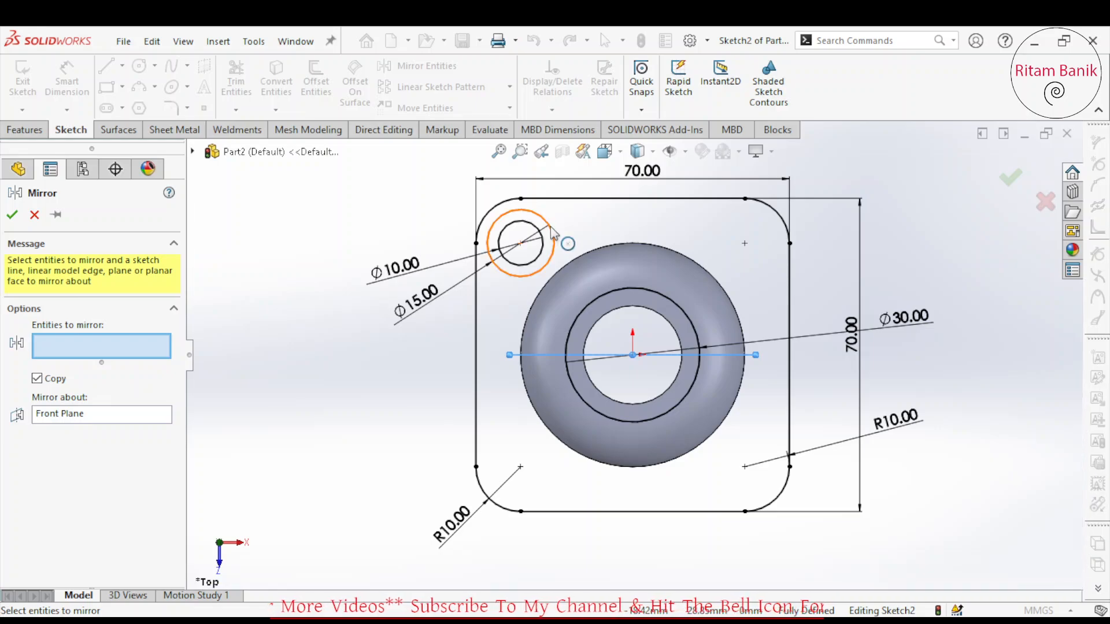
pyautogui.click(552, 231)
pyautogui.click(542, 241)
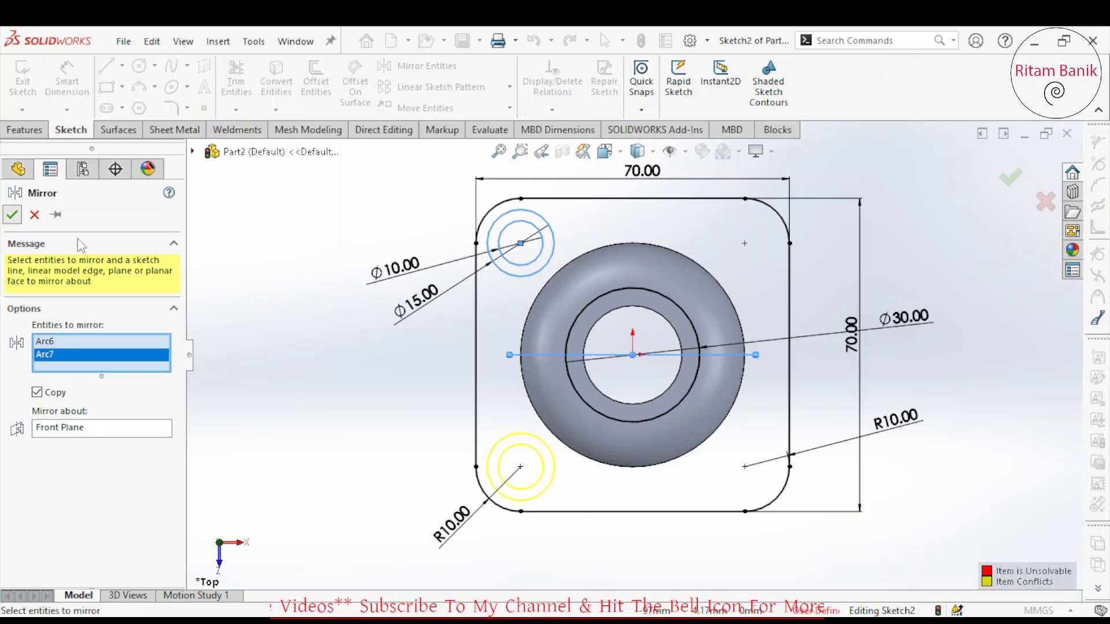
pyautogui.click(12, 214)
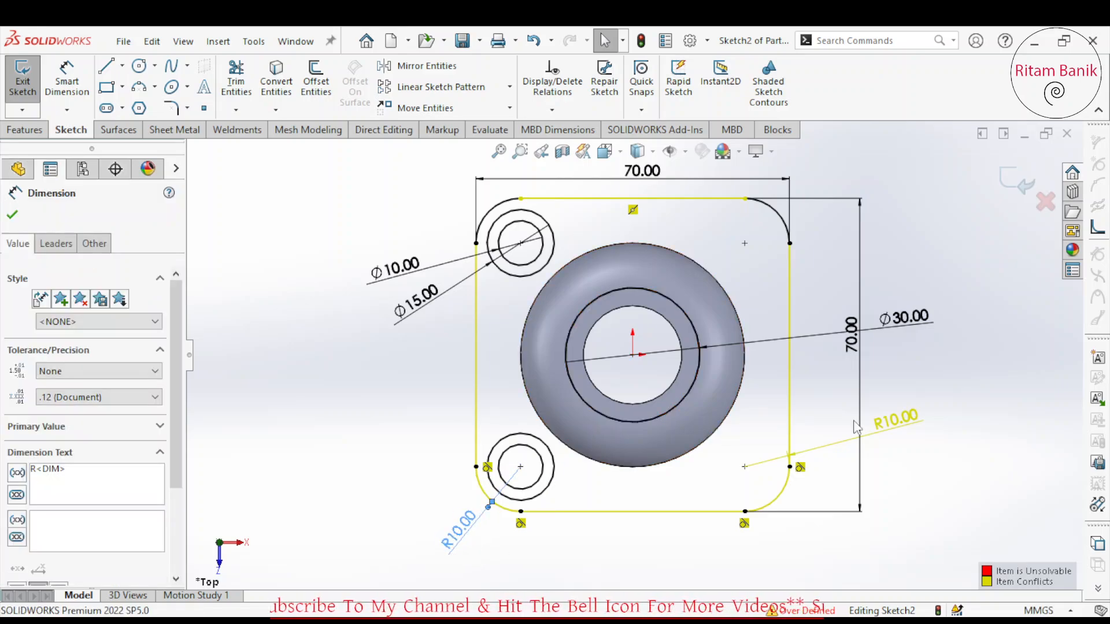
pyautogui.click(912, 422)
pyautogui.press('Delete')
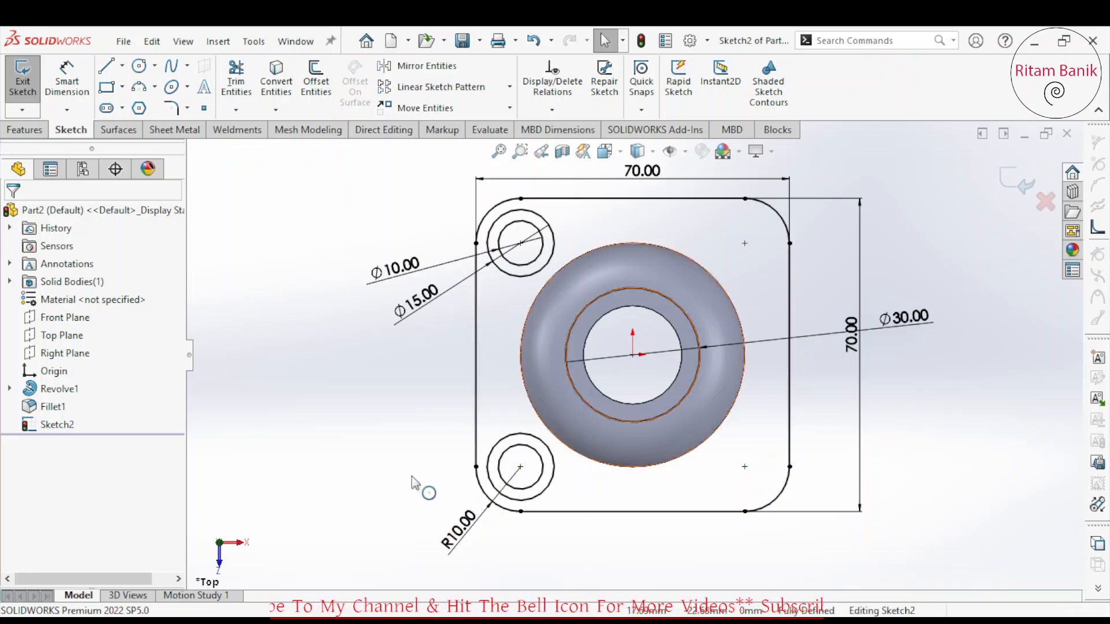
# Step: Mirror the two pairs of concentric corner circles on the rectangle's left side about the Right Plane
pyautogui.click(426, 66)
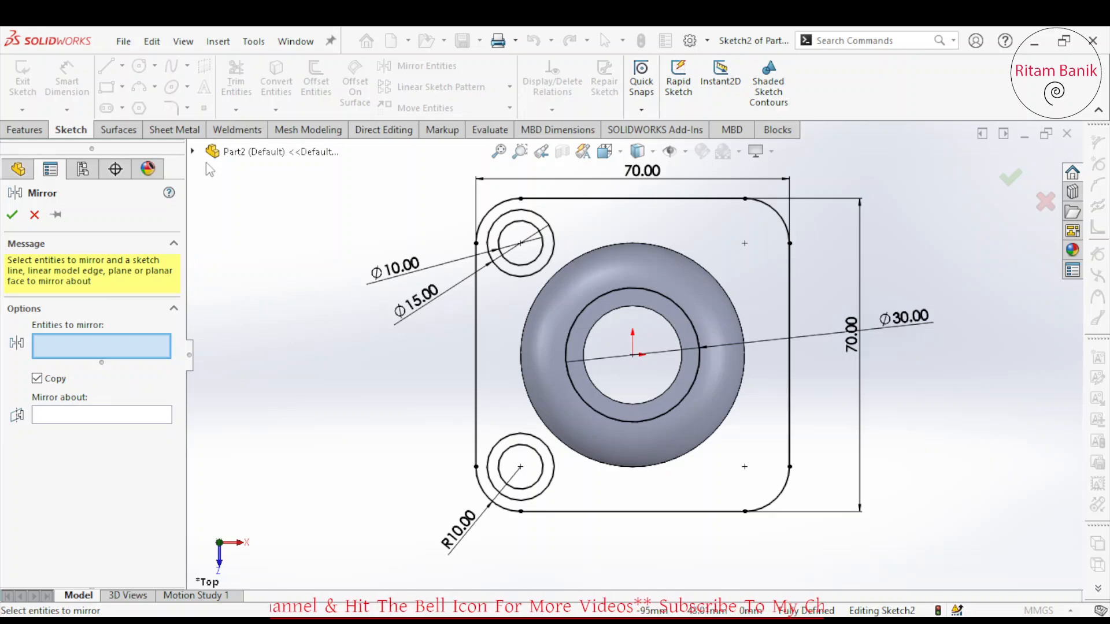
pyautogui.click(192, 151)
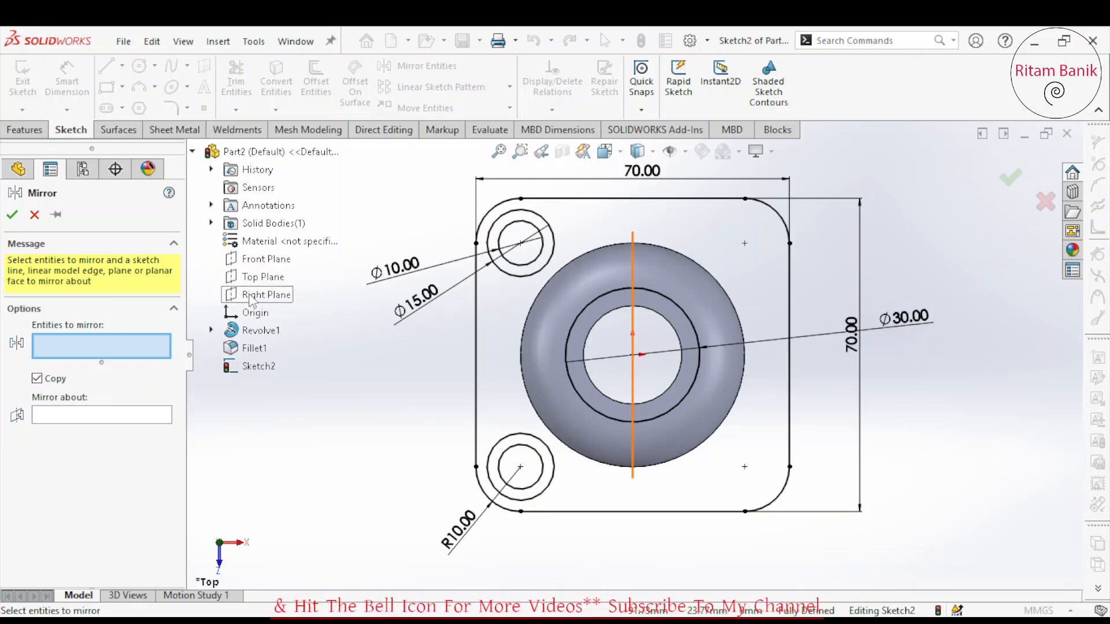
pyautogui.click(147, 418)
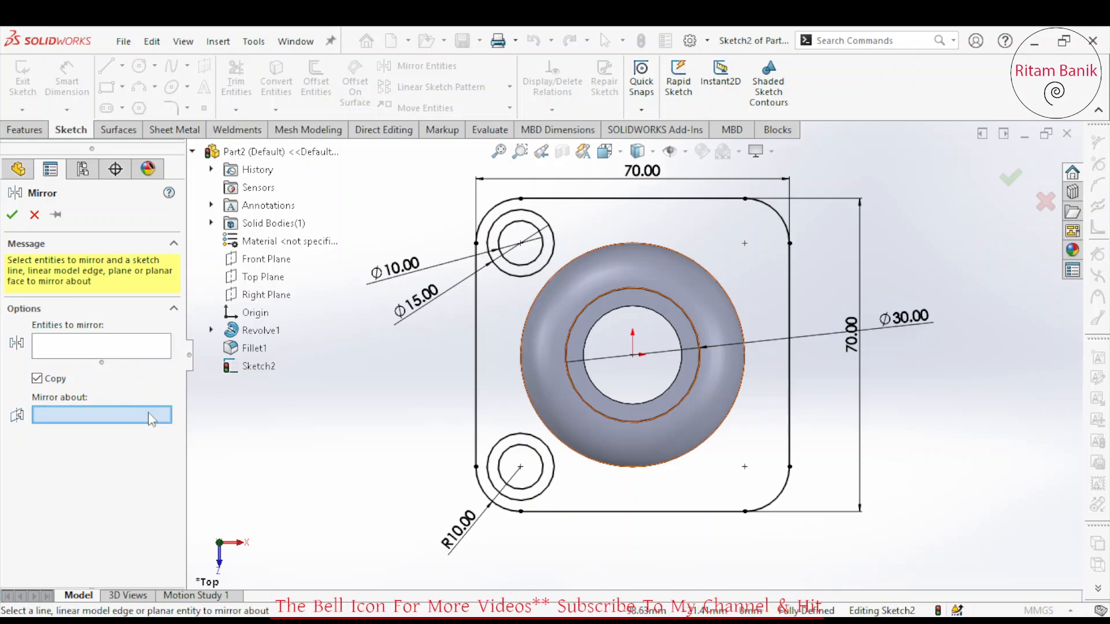
pyautogui.click(265, 295)
pyautogui.click(142, 347)
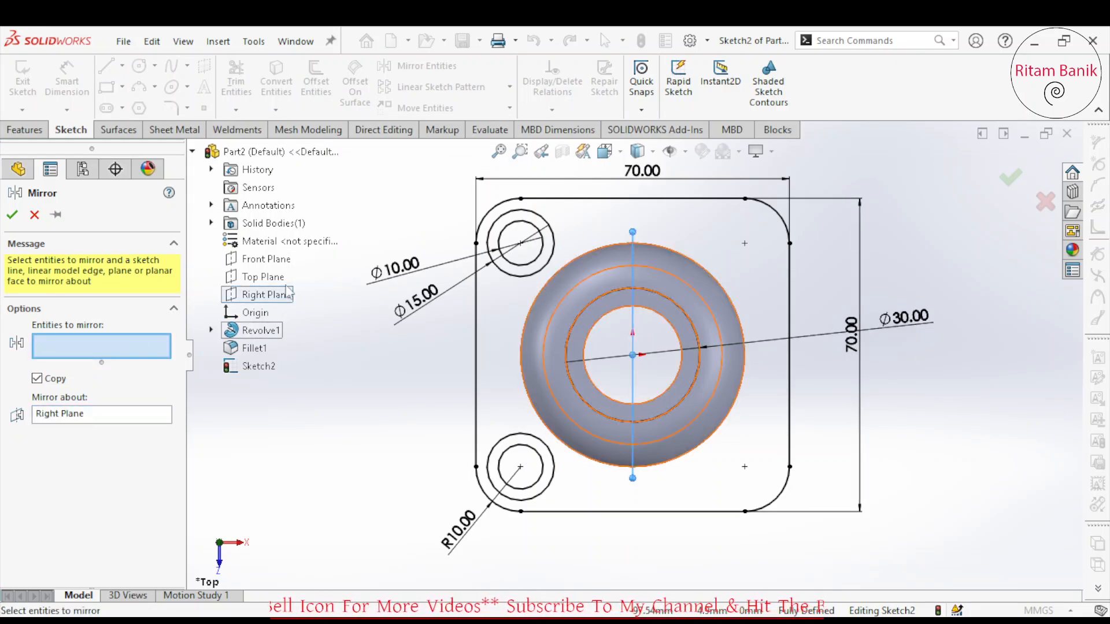
pyautogui.click(534, 219)
pyautogui.click(527, 221)
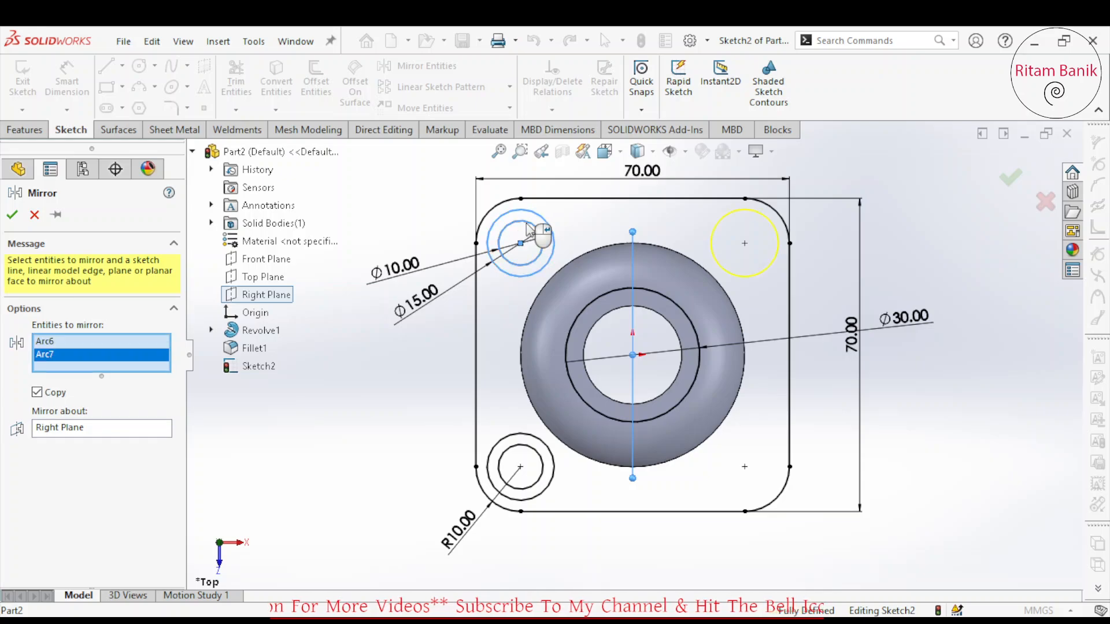
pyautogui.click(527, 435)
pyautogui.click(525, 448)
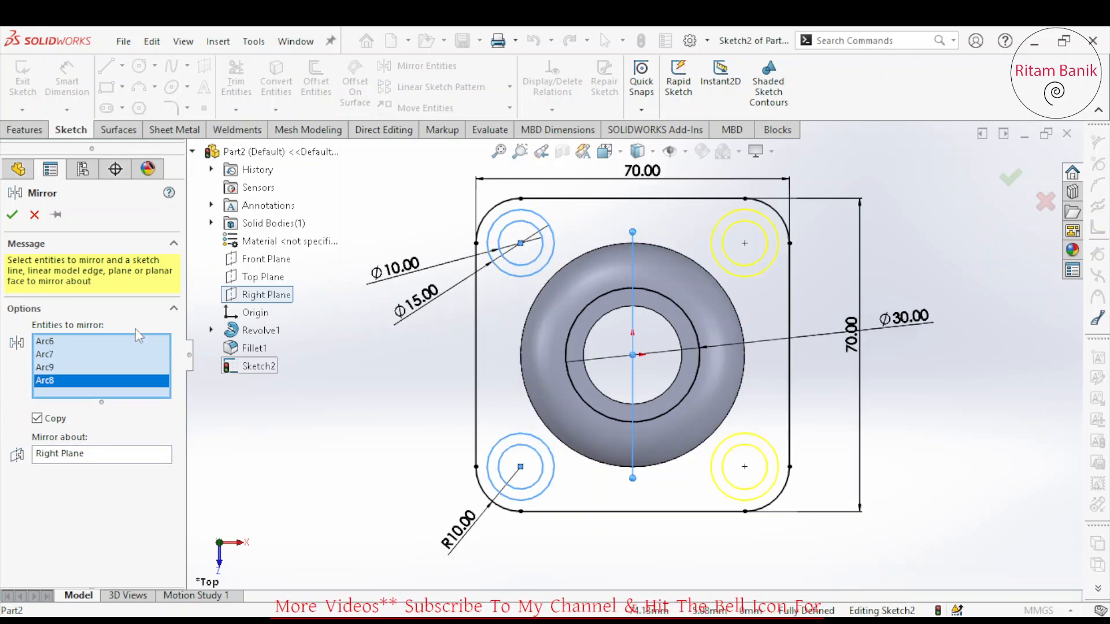
pyautogui.click(12, 215)
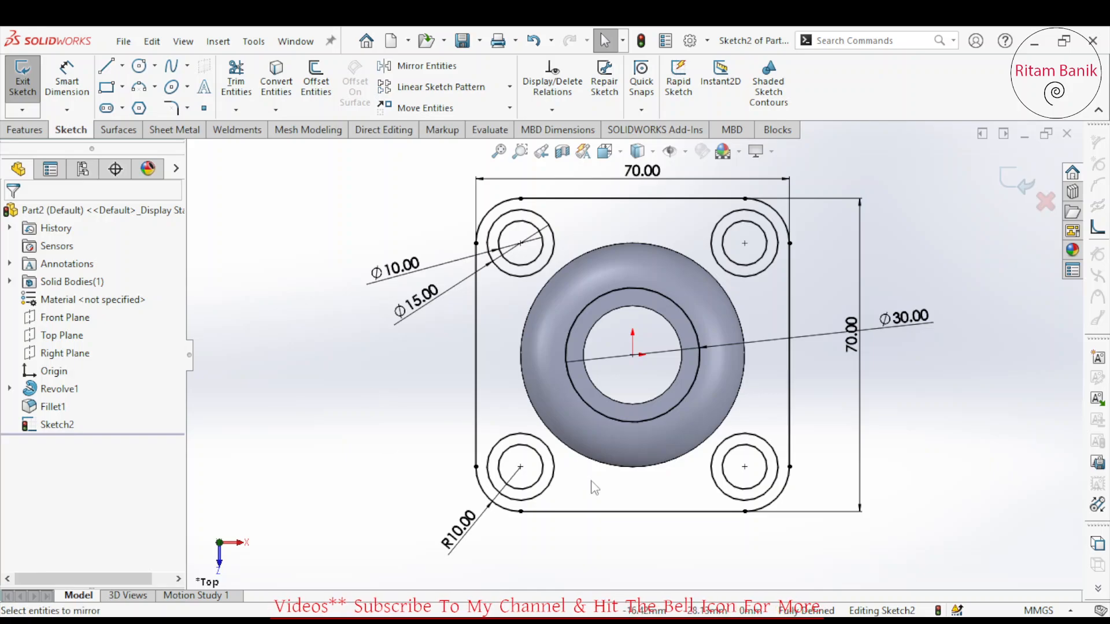
# Step: Extrude the flange region outside the center circle and the 15 mm corner circles 10 mm upward, with Merge result turned off
pyautogui.moveTo(594, 487); pyautogui.dragTo(275, 240, button='middle')
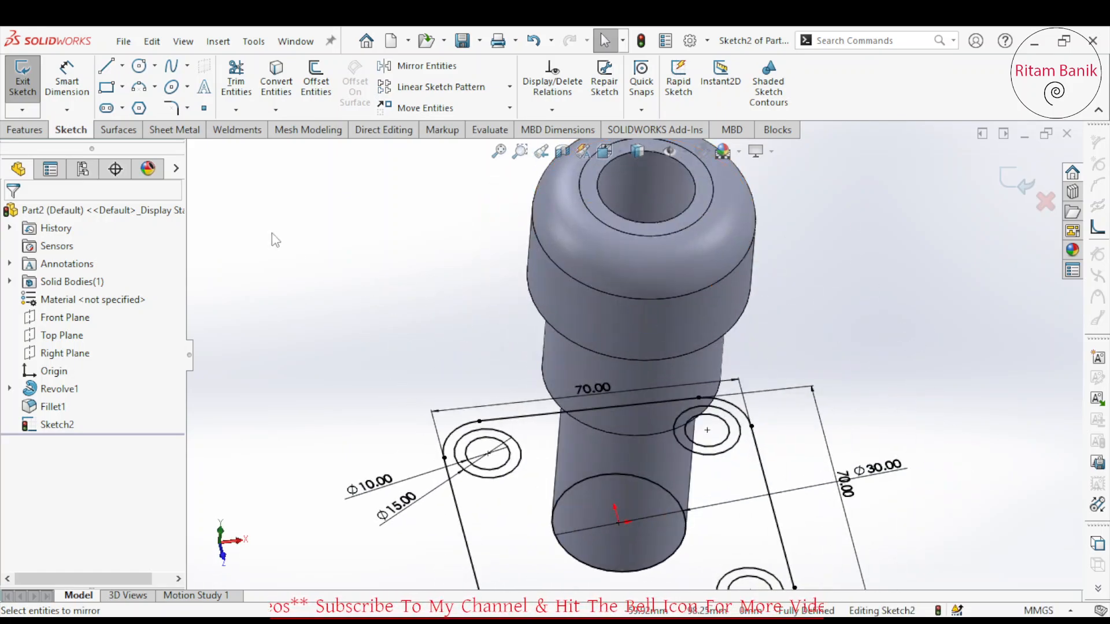
pyautogui.click(6, 130)
pyautogui.click(29, 81)
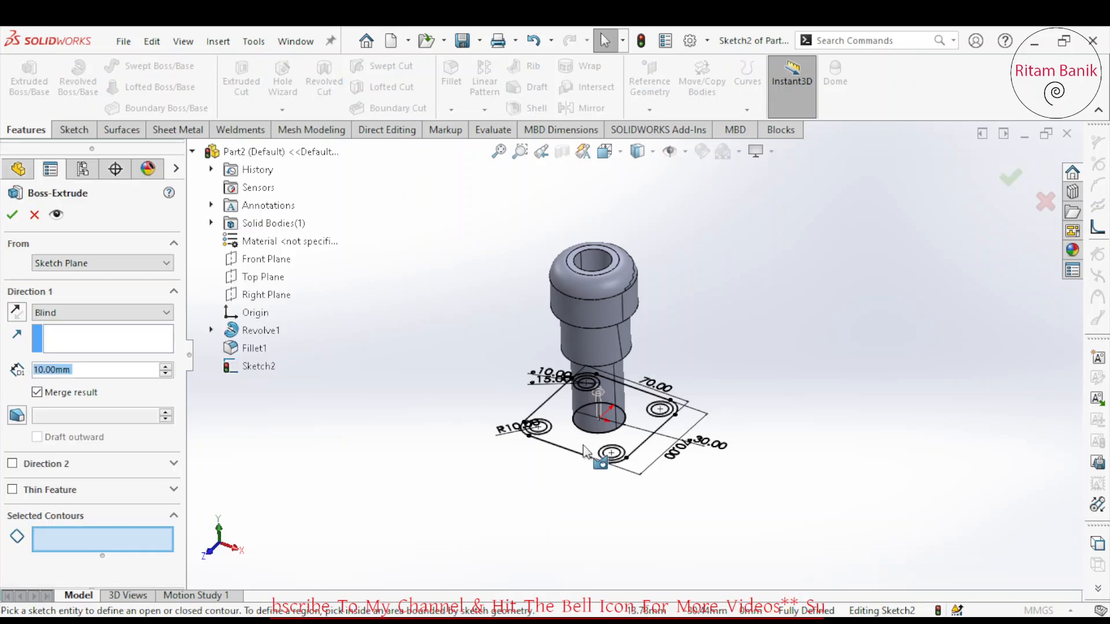
pyautogui.click(586, 448)
pyautogui.scroll(-2, 615, 419)
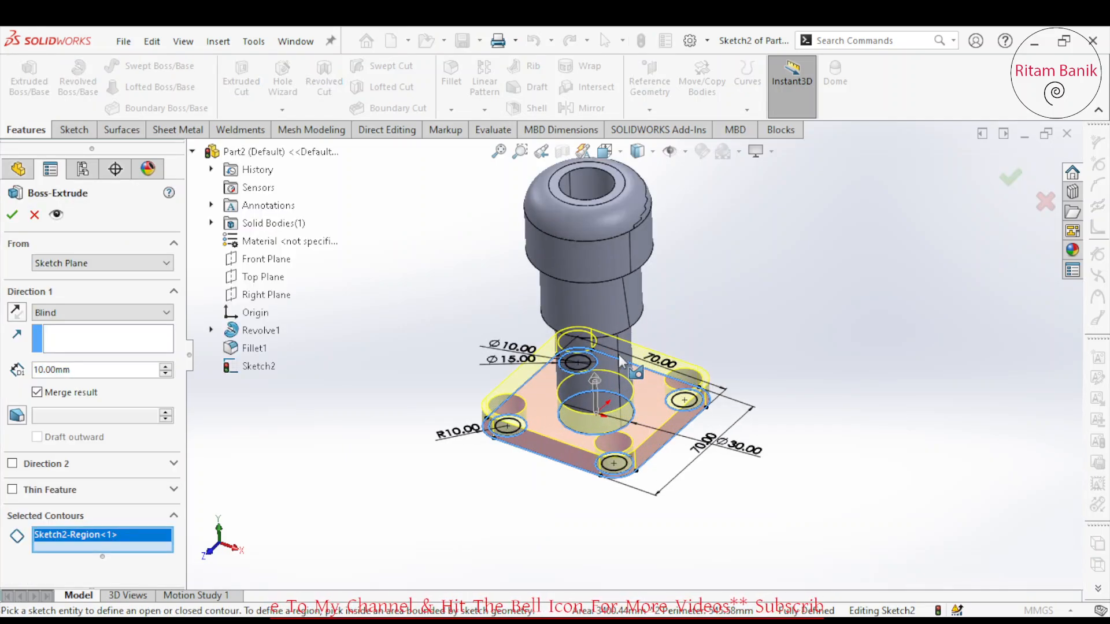
pyautogui.press('Up')
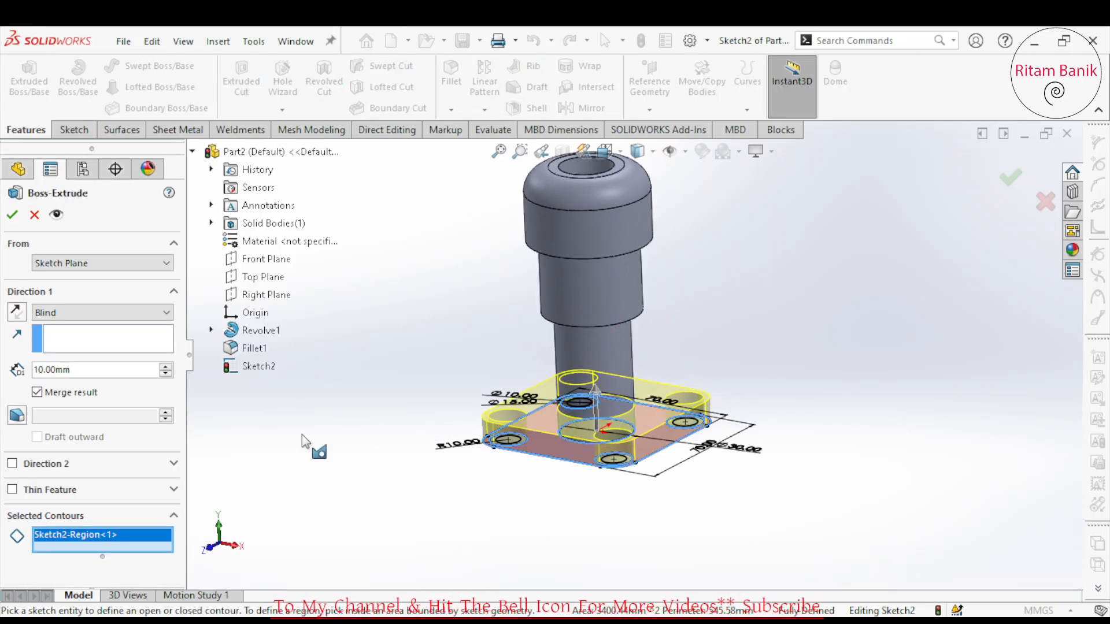
pyautogui.click(38, 393)
pyautogui.click(13, 214)
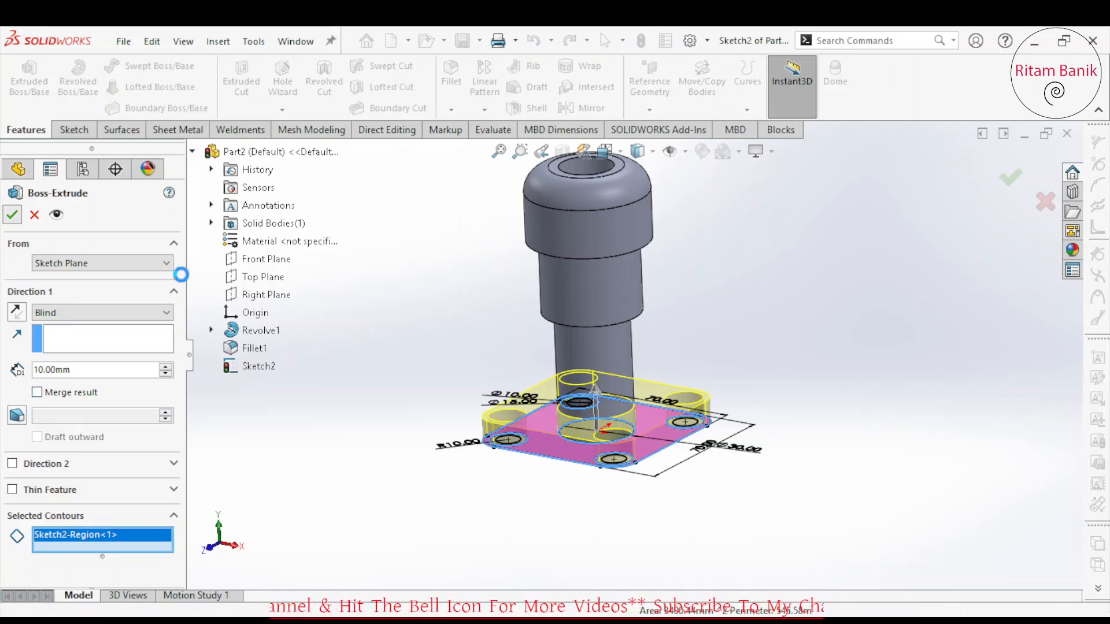
pyautogui.click(412, 319)
pyautogui.moveTo(634, 376); pyautogui.dragTo(627, 425, button='middle')
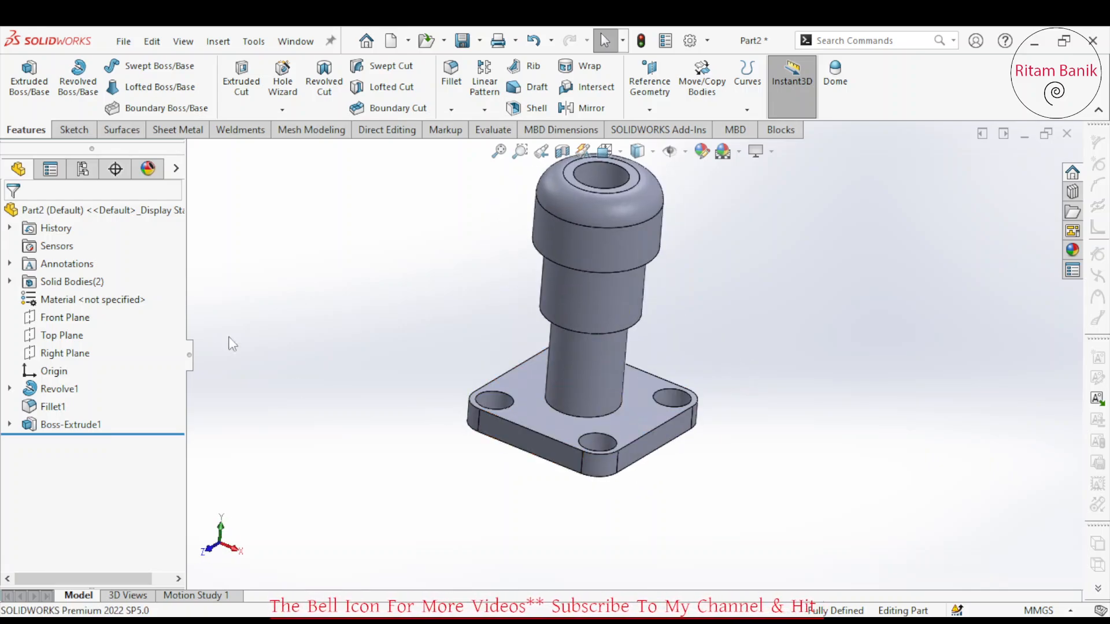
# Step: Begin a second boss extrusion from the flange sketch, starting at the annular shoulder face beneath the middle cylinder
pyautogui.click(10, 424)
pyautogui.click(74, 442)
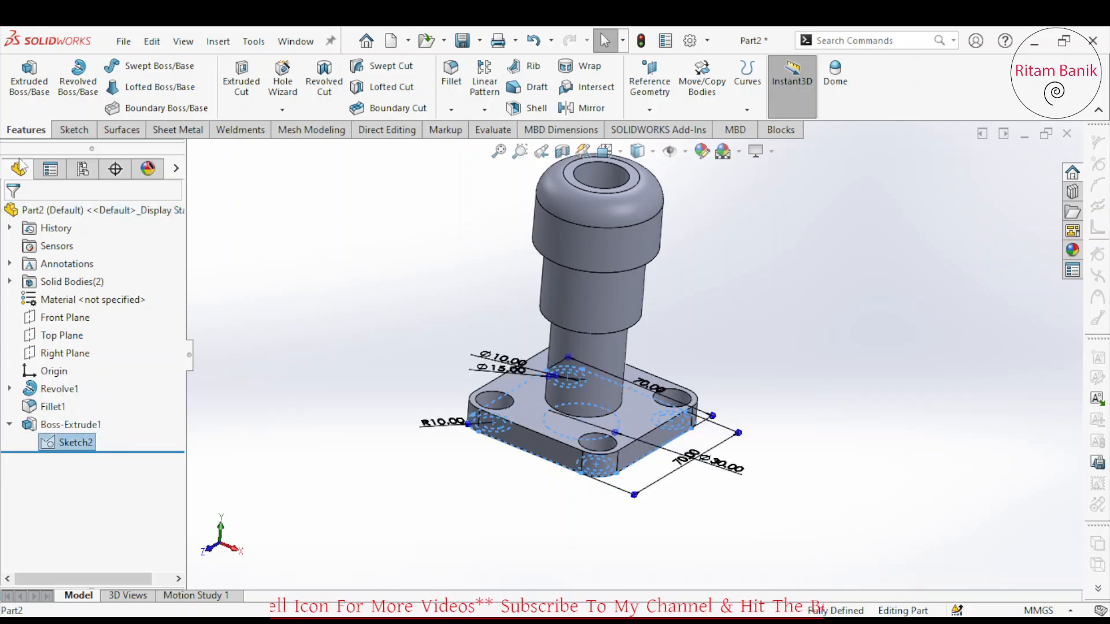
pyautogui.click(30, 81)
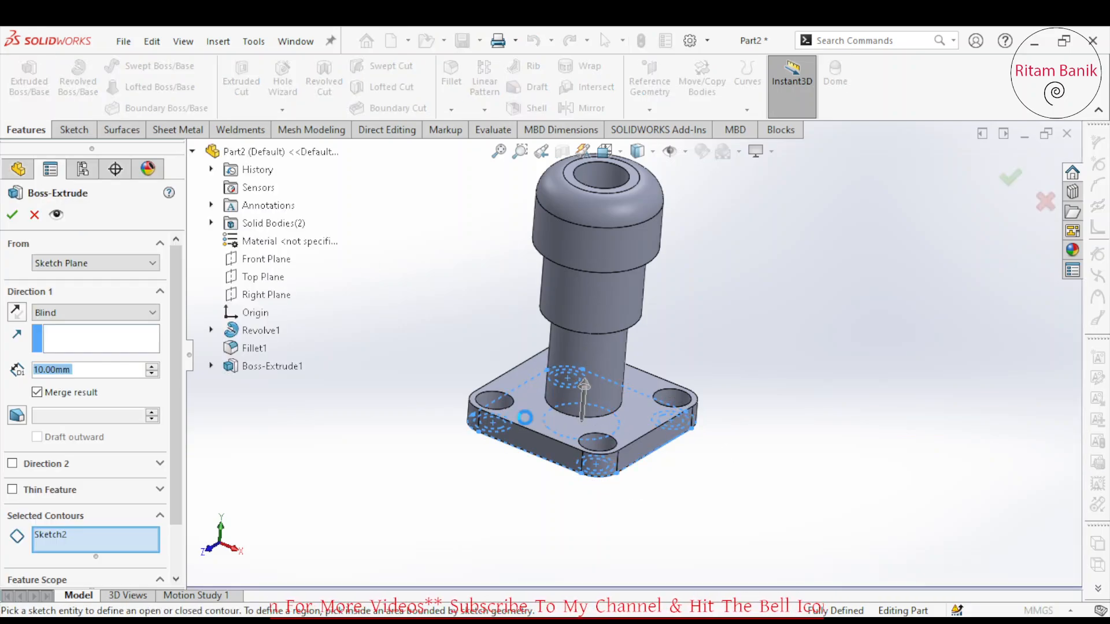
pyautogui.click(111, 265)
pyautogui.click(121, 289)
pyautogui.moveTo(580, 375); pyautogui.dragTo(575, 252, button='middle')
pyautogui.click(626, 297)
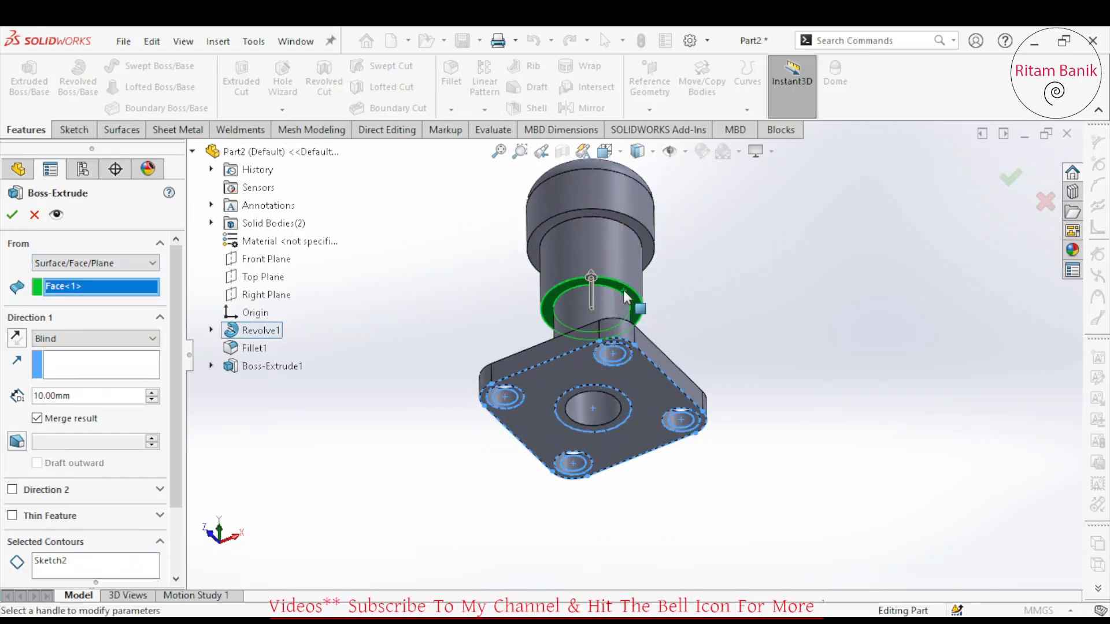
# Step: Limit the extrusion to the flange region outside the circles, reverse it downward, and create it 10 mm thick as a separate body
pyautogui.moveTo(641, 334); pyautogui.dragTo(639, 456, button='middle')
pyautogui.click(66, 559)
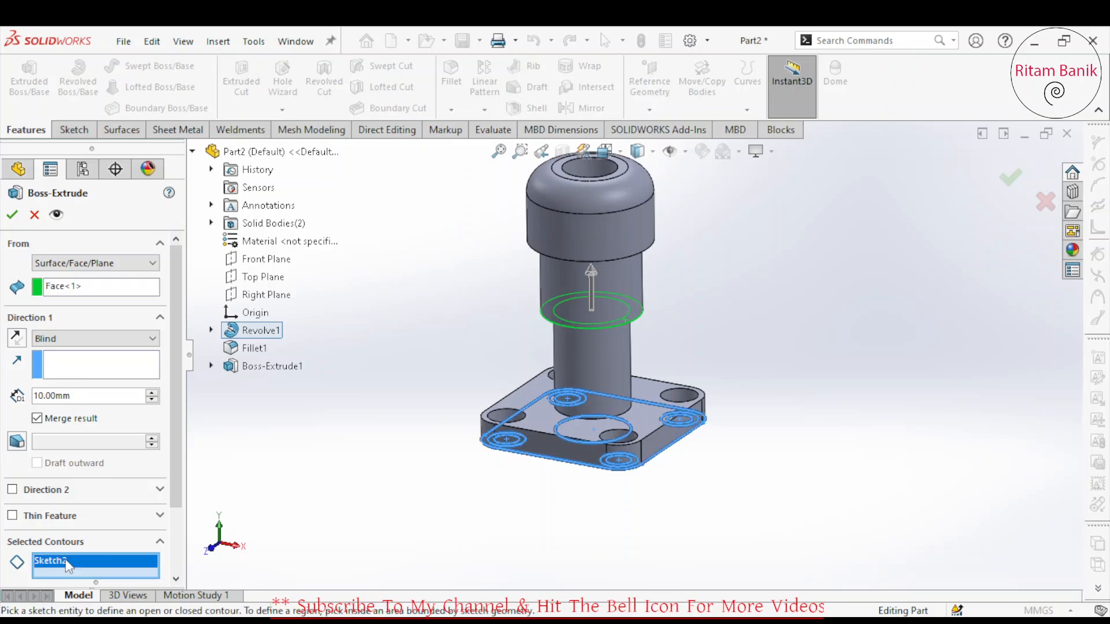
pyautogui.press('Delete')
pyautogui.moveTo(548, 396)
pyautogui.mouseDown(button='middle')
pyautogui.moveTo(548, 444)
pyautogui.moveTo(514, 402)
pyautogui.moveTo(446, 359)
pyautogui.mouseUp(button='middle')
pyautogui.click(550, 424)
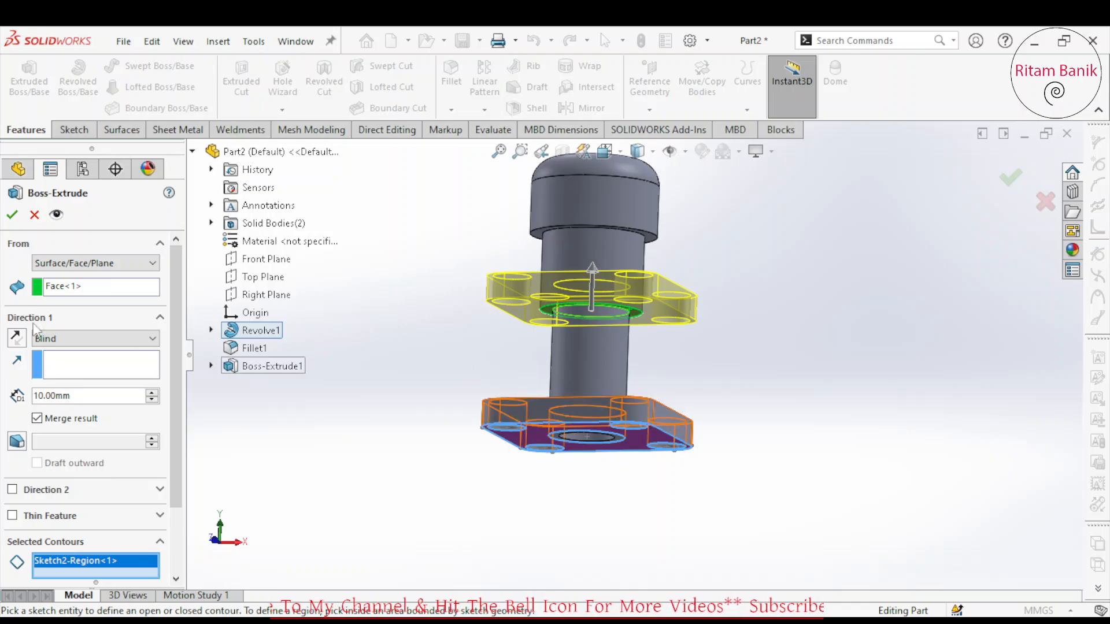
pyautogui.click(17, 338)
pyautogui.moveTo(519, 357); pyautogui.dragTo(500, 389, button='middle')
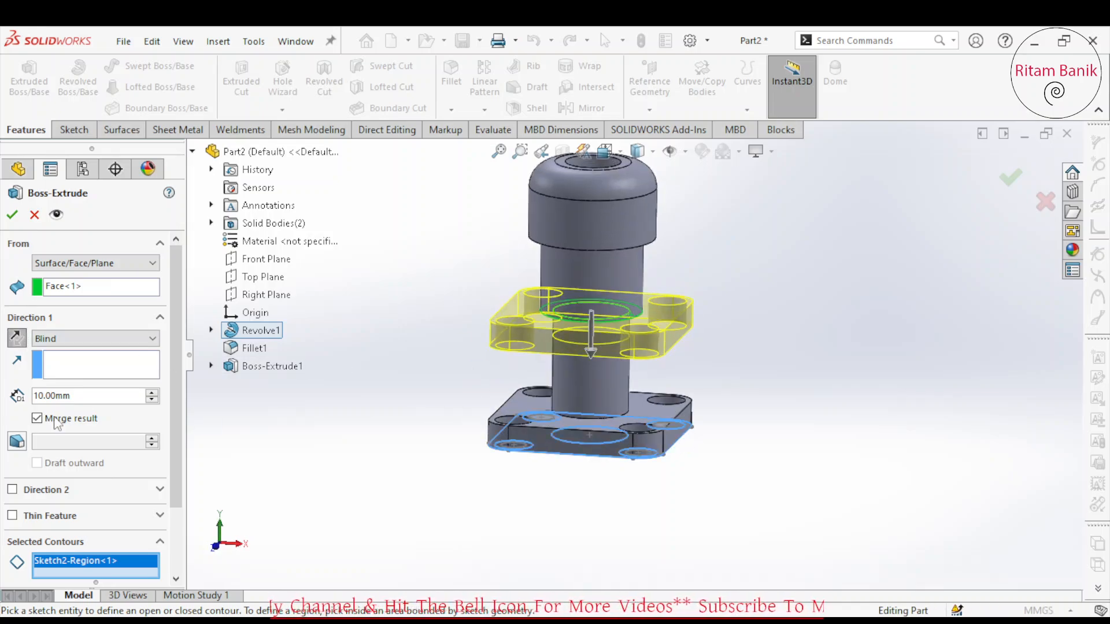
pyautogui.click(12, 215)
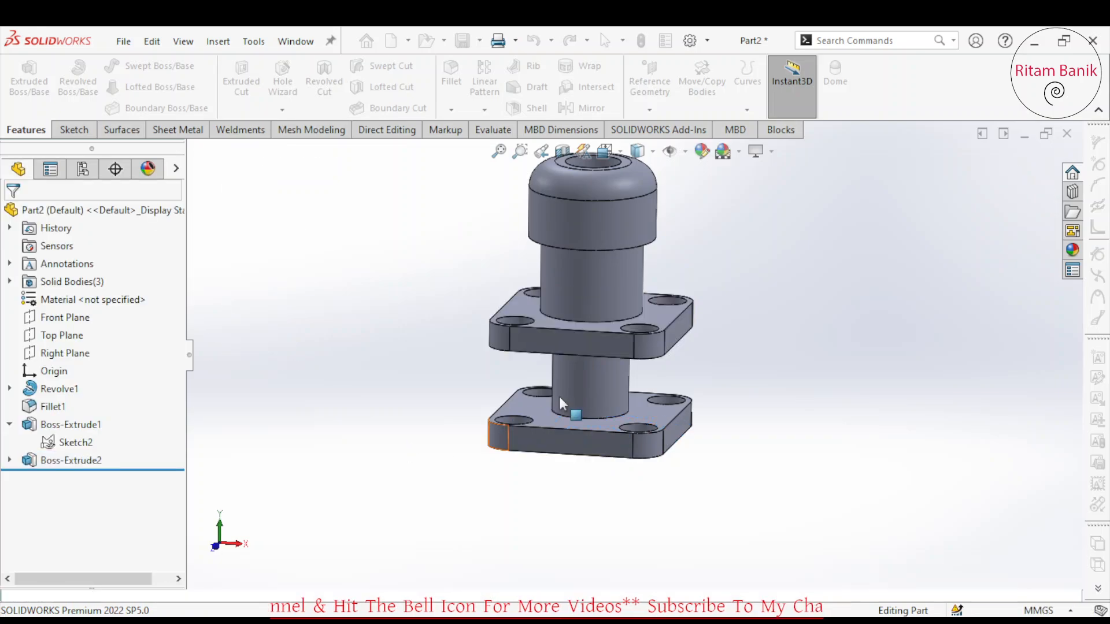
pyautogui.moveTo(598, 370); pyautogui.dragTo(601, 324, button='middle')
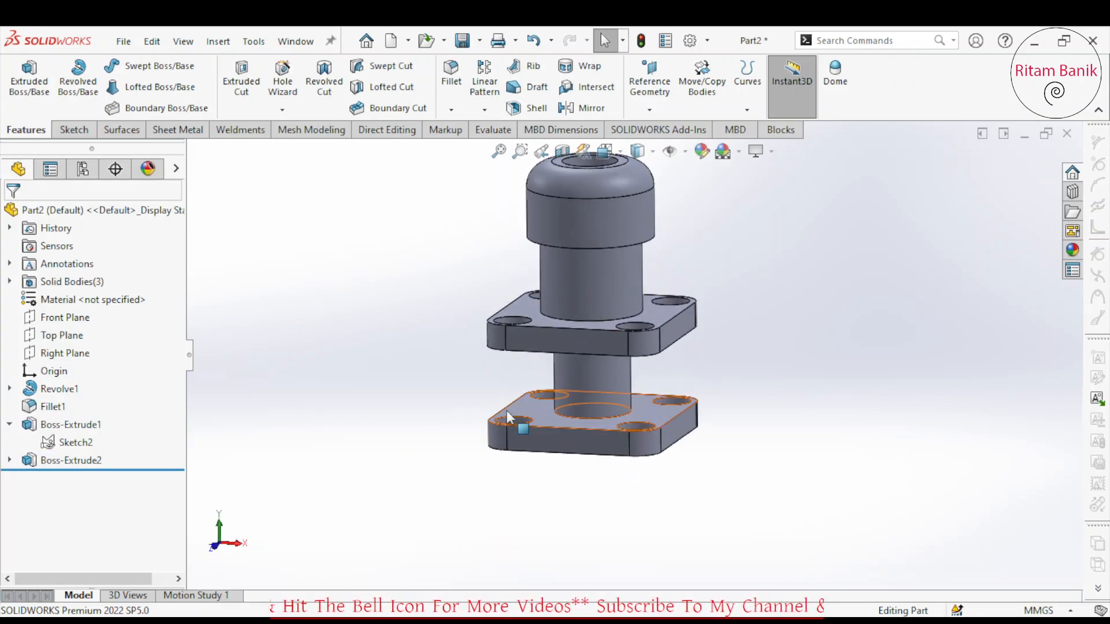
# Step: Start a boss extrusion from the flange sketch and select the ring regions between the 10 mm and 15 mm circles at the two front corners
pyautogui.moveTo(424, 428); pyautogui.dragTo(456, 463, button='middle')
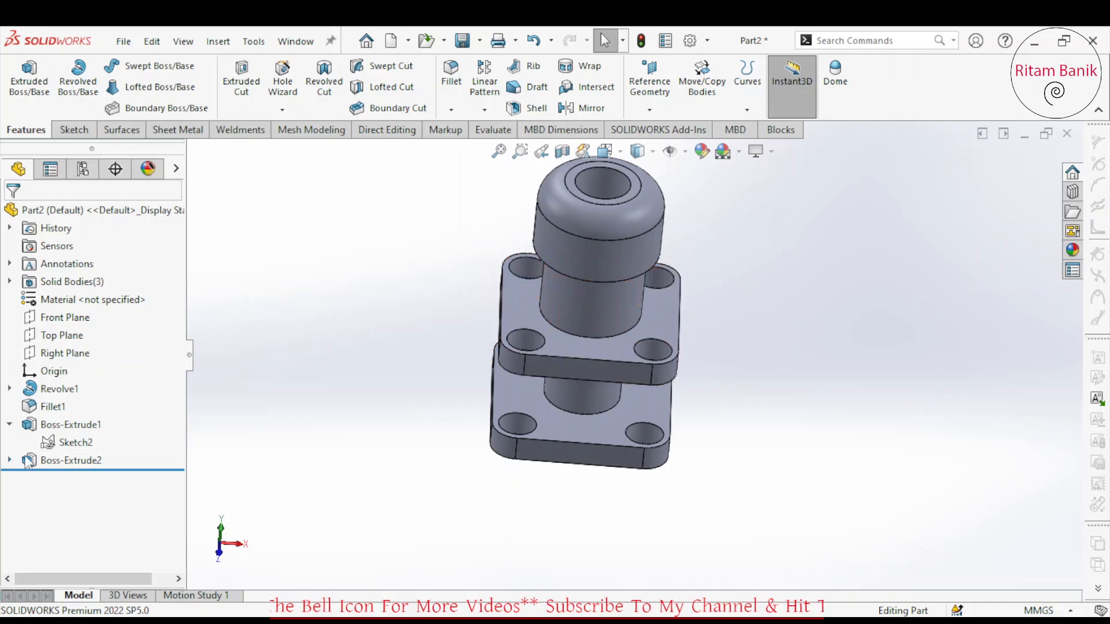
pyautogui.click(72, 442)
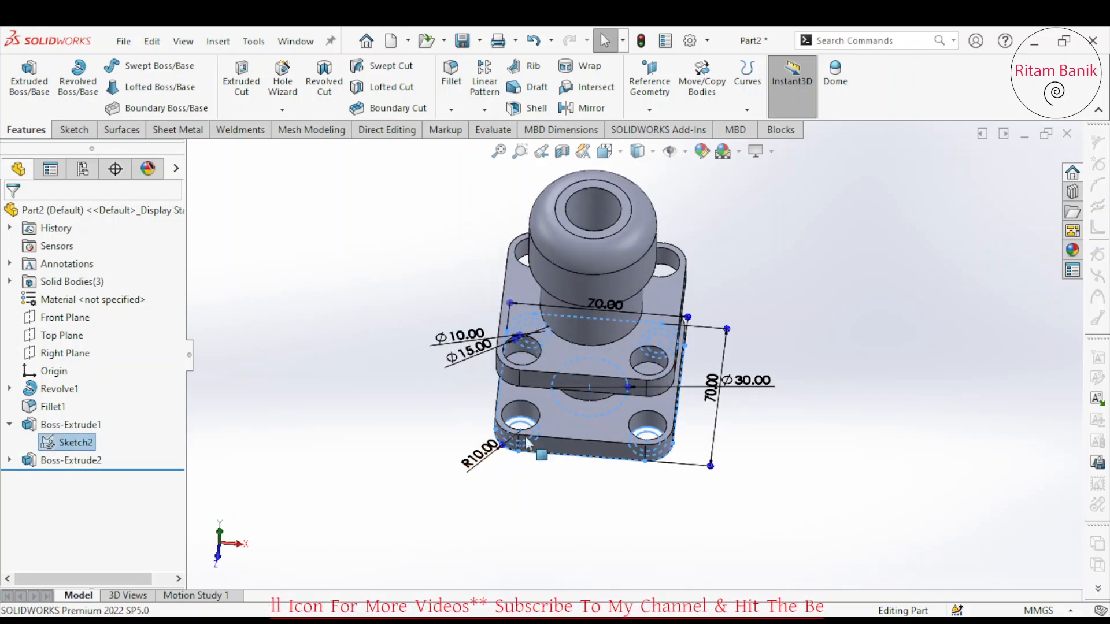
pyautogui.scroll(-8, 540, 451)
pyautogui.click(29, 75)
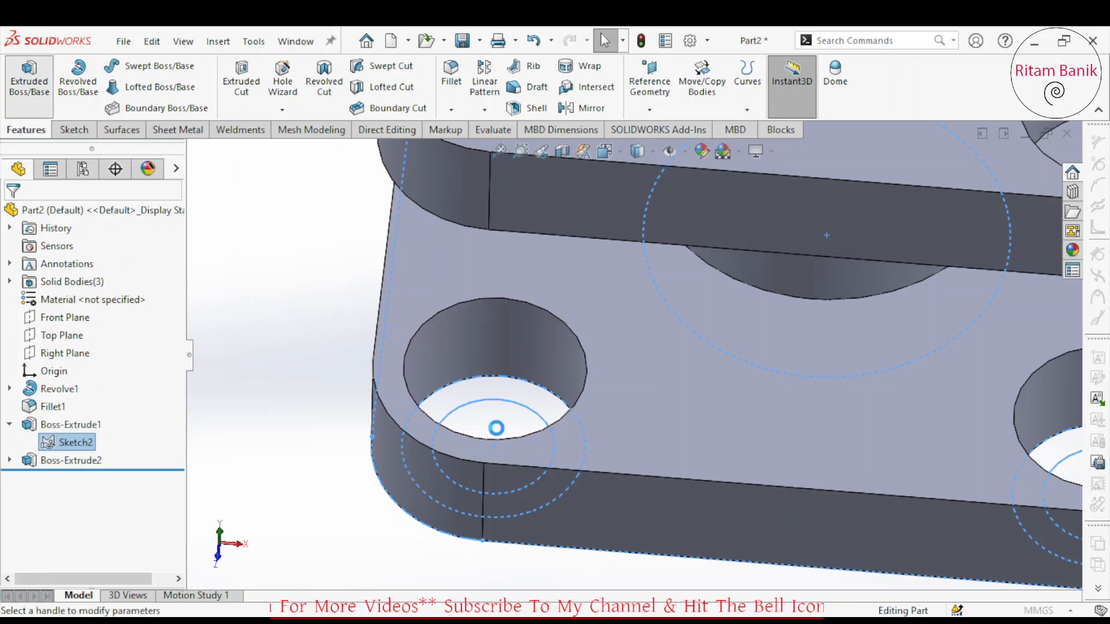
pyautogui.click(554, 408)
pyautogui.scroll(5, 741, 508)
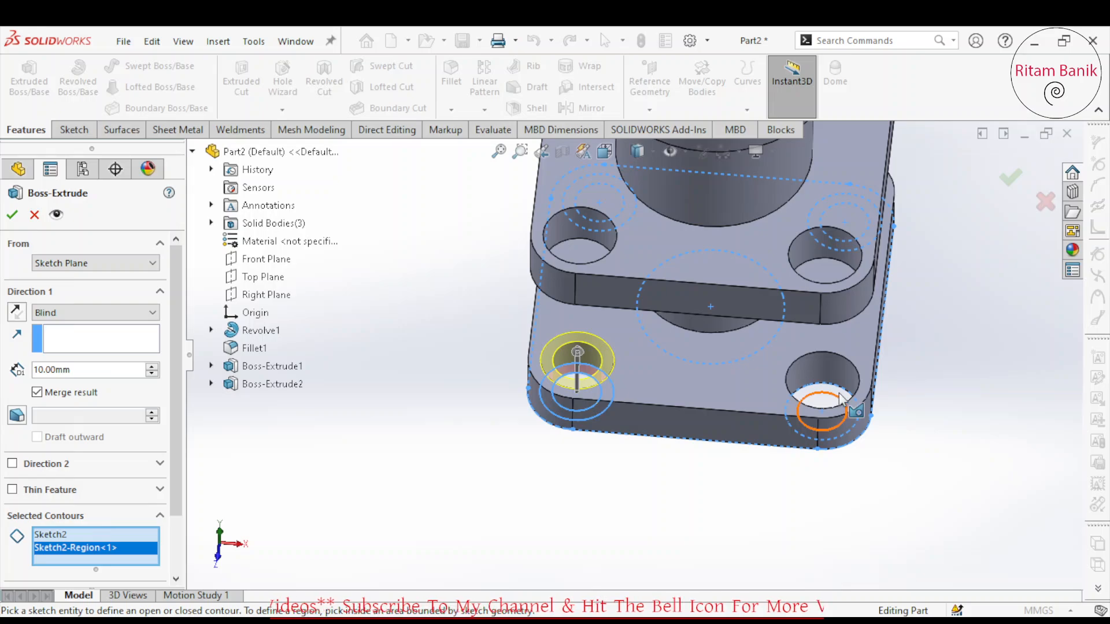
pyautogui.scroll(-6, 841, 399)
pyautogui.click(713, 399)
pyautogui.scroll(2, 787, 410)
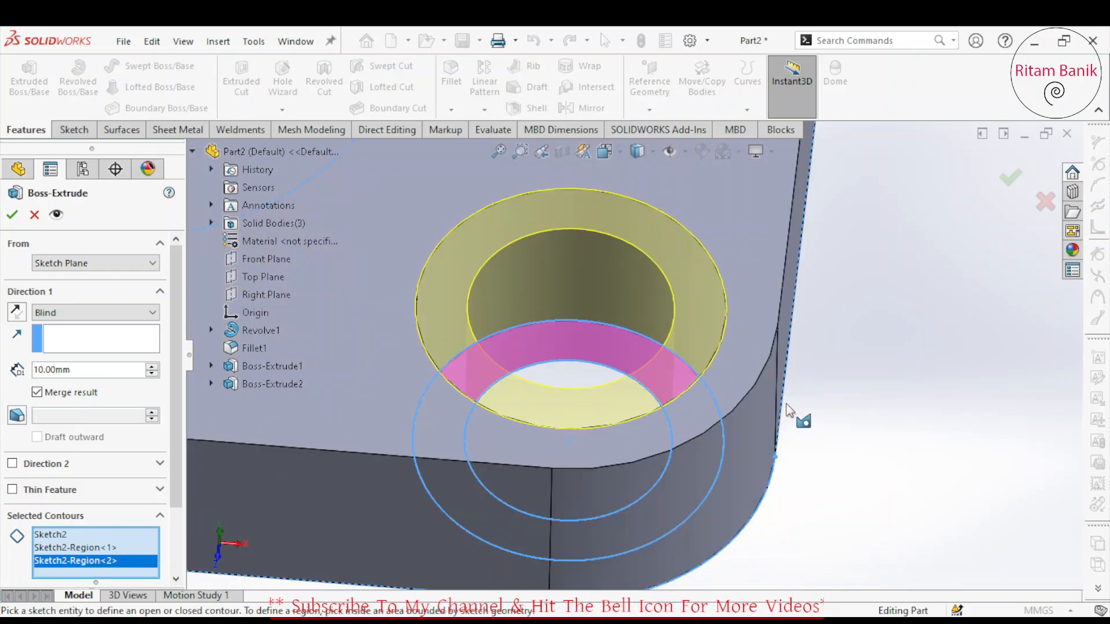
# Step: Add the ring regions between the concentric circles at the two remaining flange corners to the extrusion's contours
pyautogui.scroll(12, 785, 404)
pyautogui.moveTo(701, 332); pyautogui.dragTo(656, 356, button='middle')
pyautogui.scroll(-6, 656, 357)
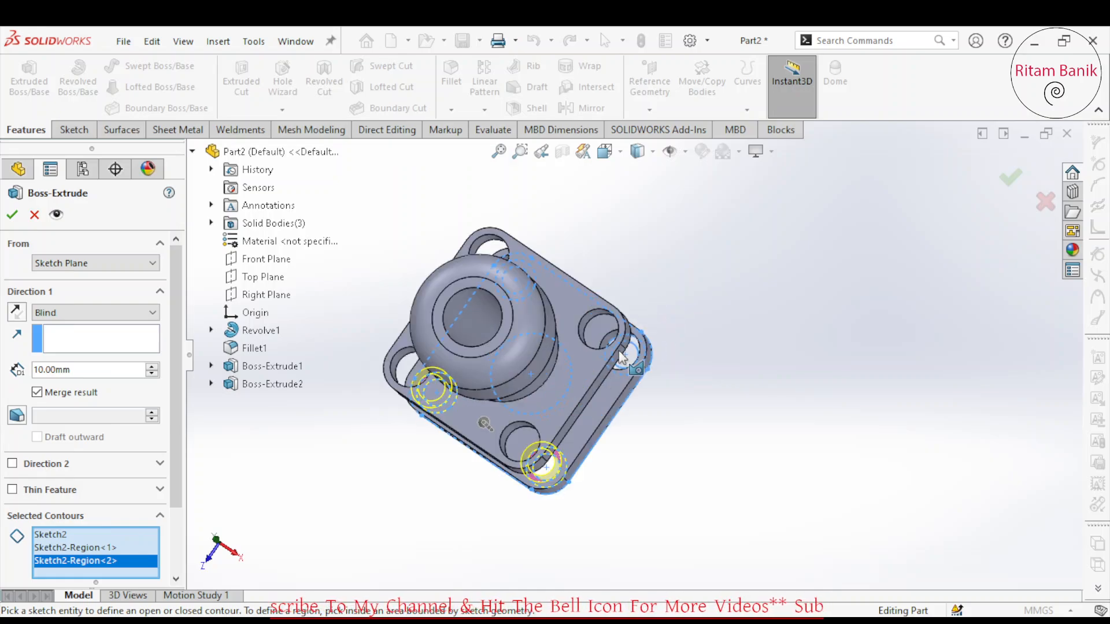
pyautogui.scroll(-6, 622, 356)
pyautogui.click(711, 307)
pyautogui.scroll(6, 458, 331)
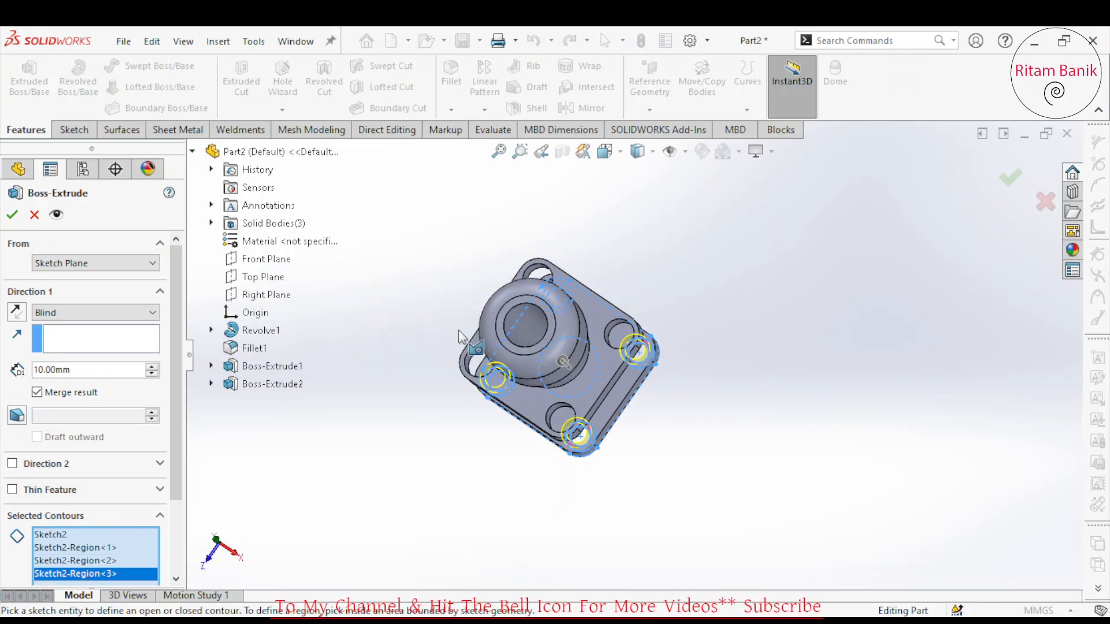
pyautogui.scroll(-4, 482, 297)
pyautogui.moveTo(642, 280); pyautogui.dragTo(687, 315, button='middle')
pyautogui.scroll(-4, 698, 306)
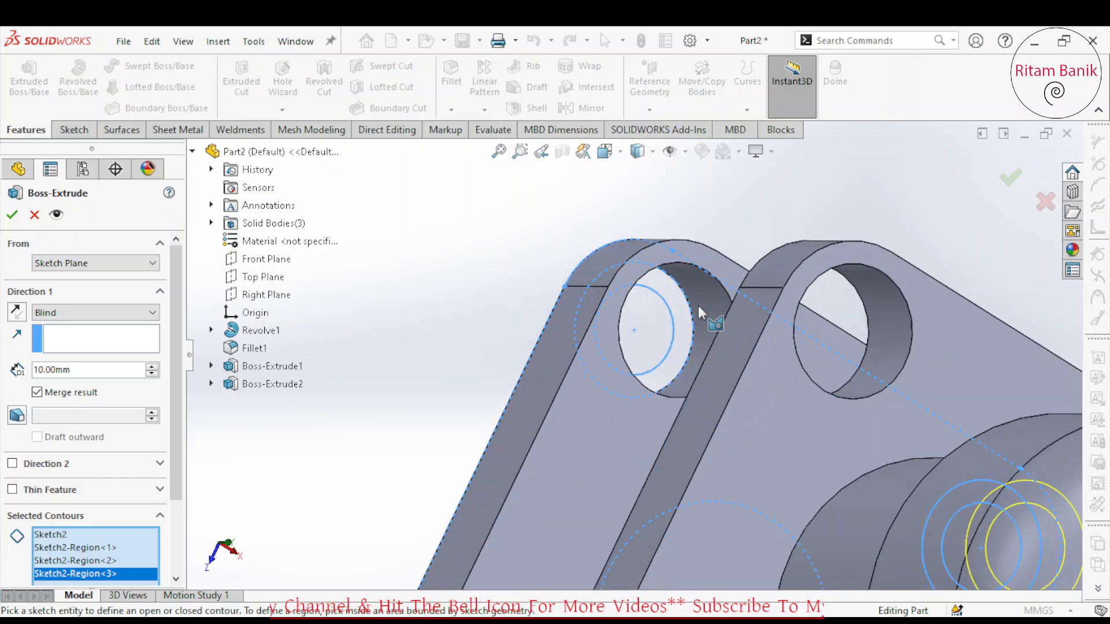
pyautogui.click(698, 315)
pyautogui.scroll(6, 673, 405)
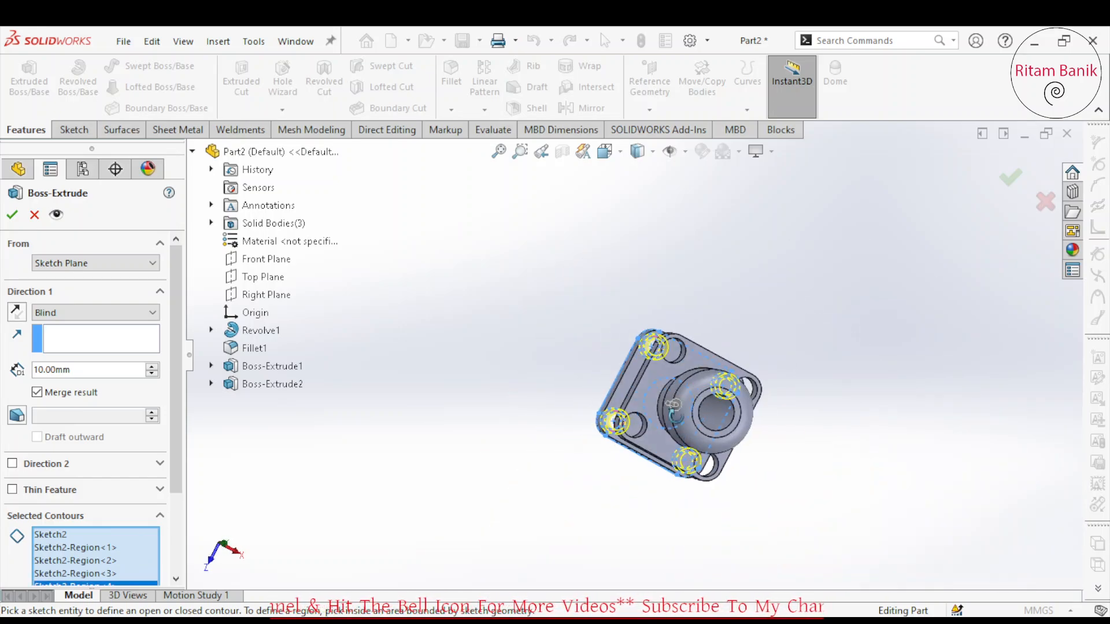
# Step: Extrude the four corner rings 50 mm upward as separate bodies, with Merge result turned off
pyautogui.moveTo(672, 404); pyautogui.dragTo(707, 246, button='middle')
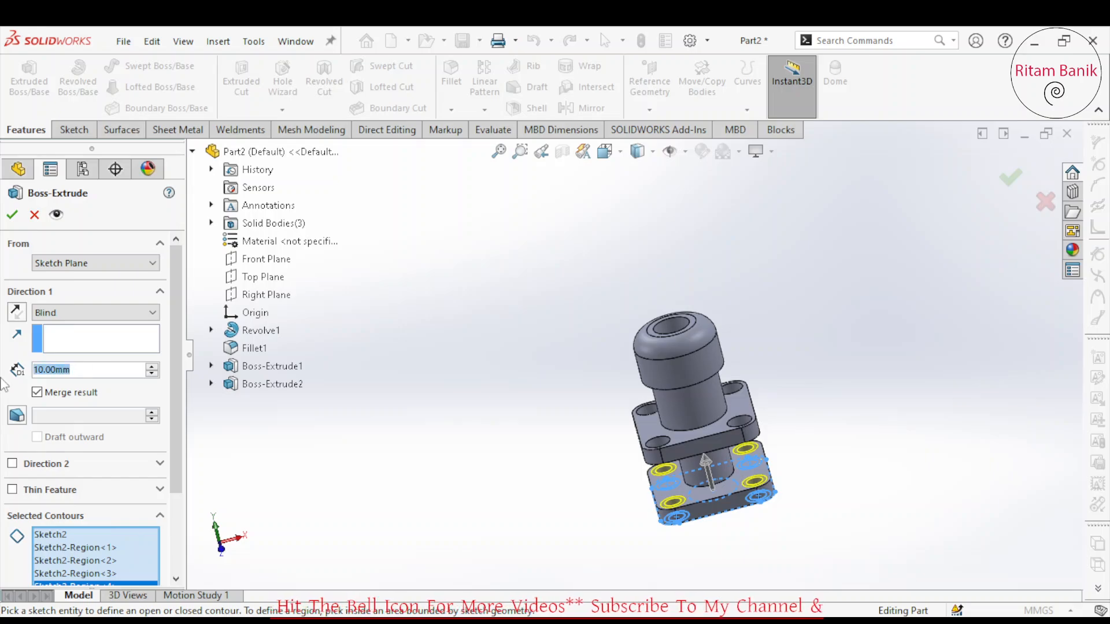
pyautogui.write('50')
pyautogui.press('Return')
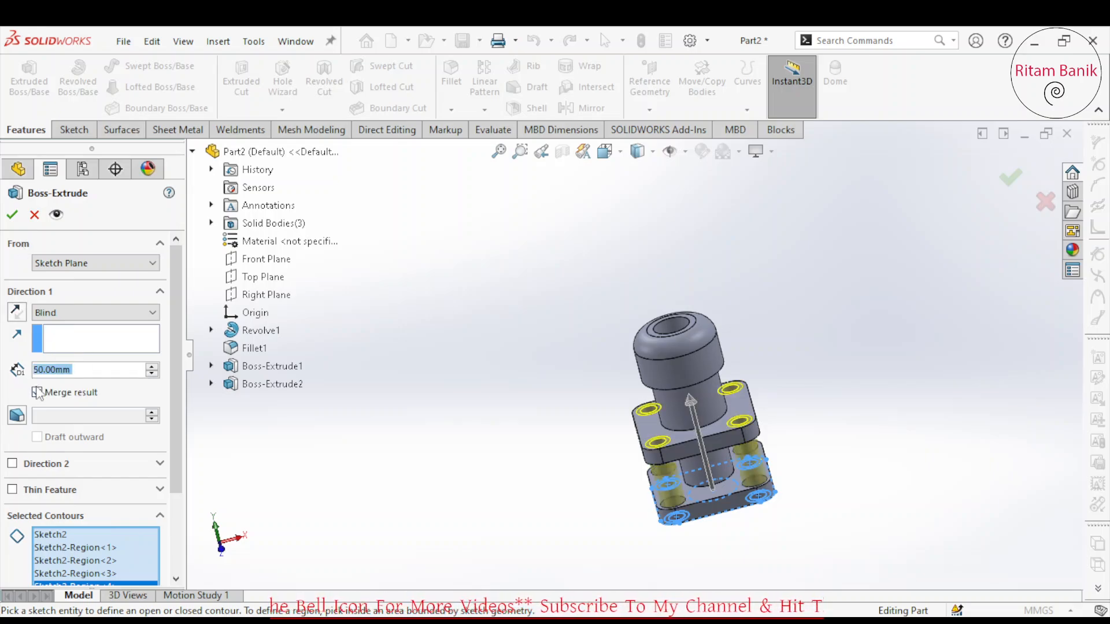
pyautogui.press('Return')
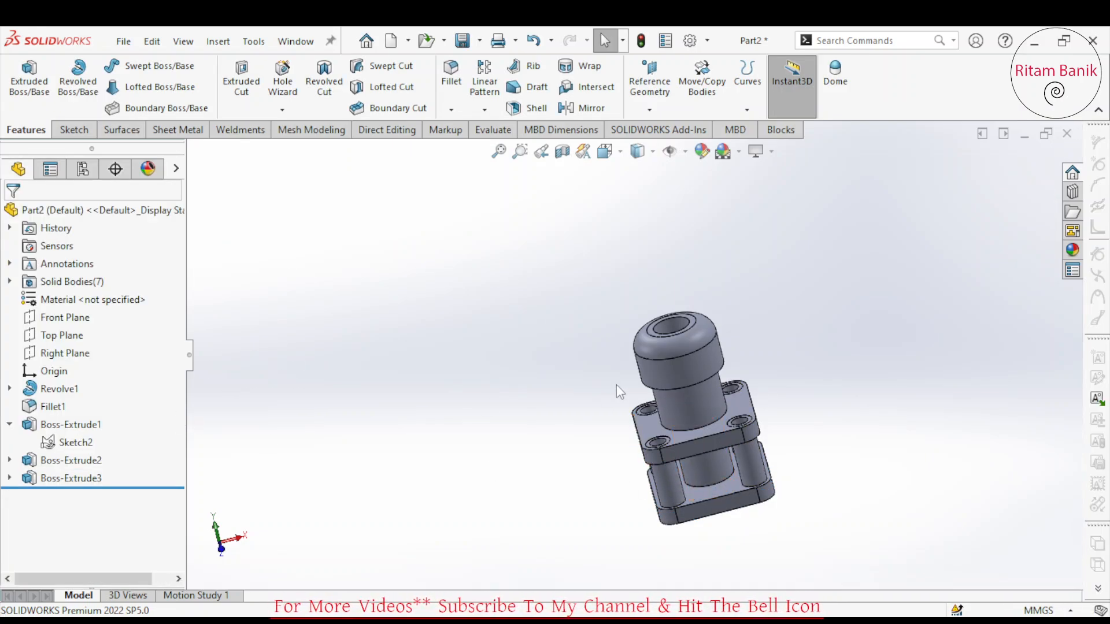
pyautogui.click(217, 46)
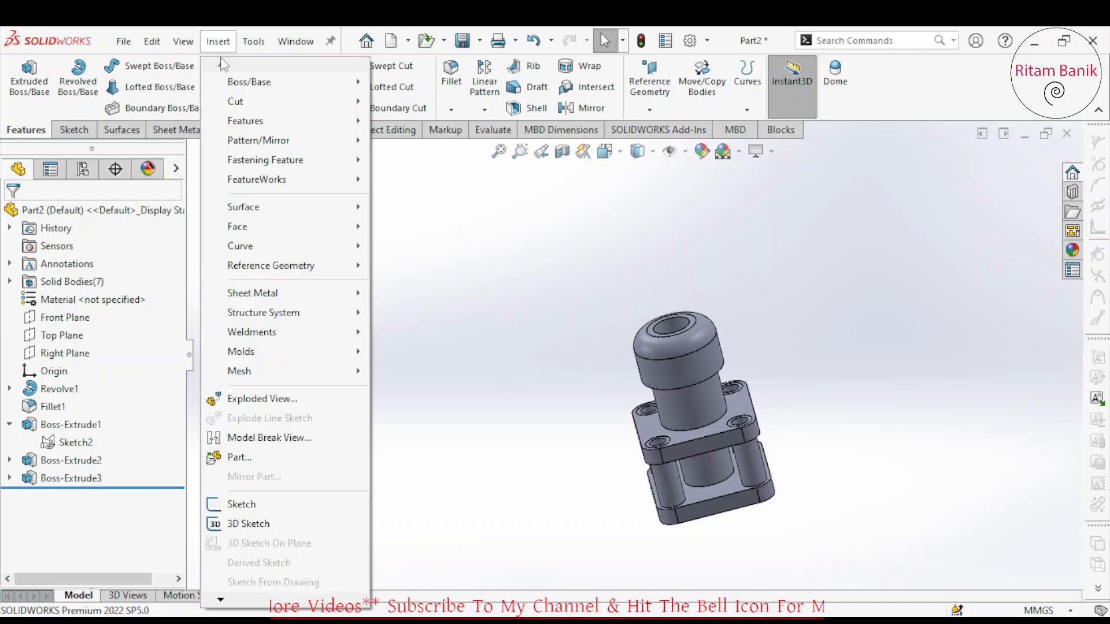
pyautogui.moveTo(250, 162)
pyautogui.click(570, 258)
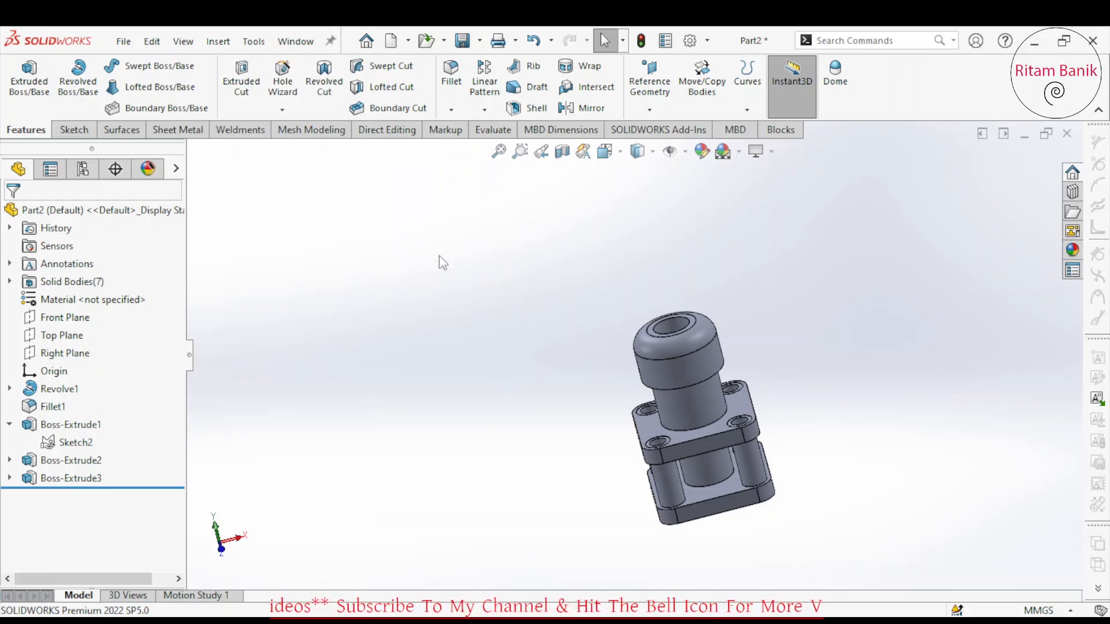
# Step: Open the color appearance for the upper flange's top face and give it the standard red
pyautogui.scroll(-2, 698, 445)
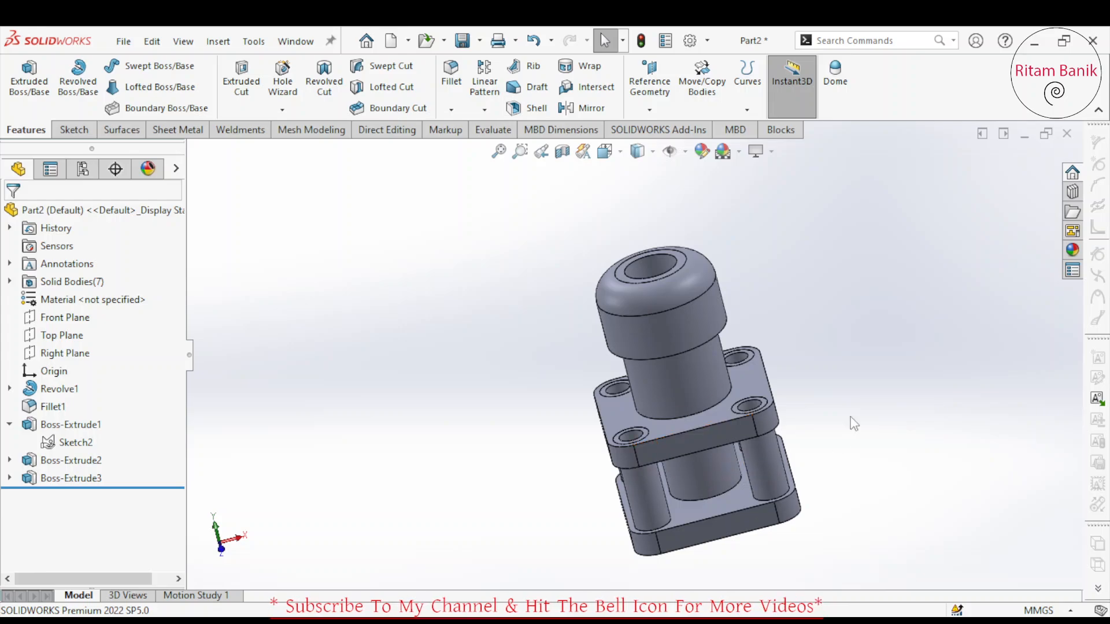
pyautogui.press('space')
pyautogui.click(986, 324)
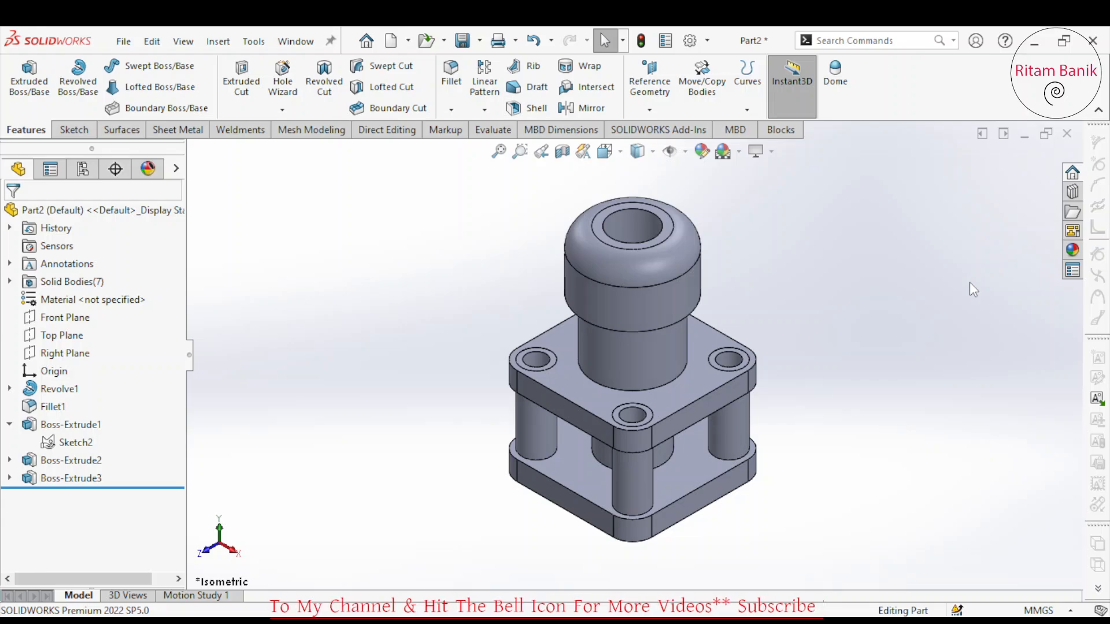
pyautogui.click(702, 376)
pyautogui.click(871, 302)
pyautogui.click(898, 357)
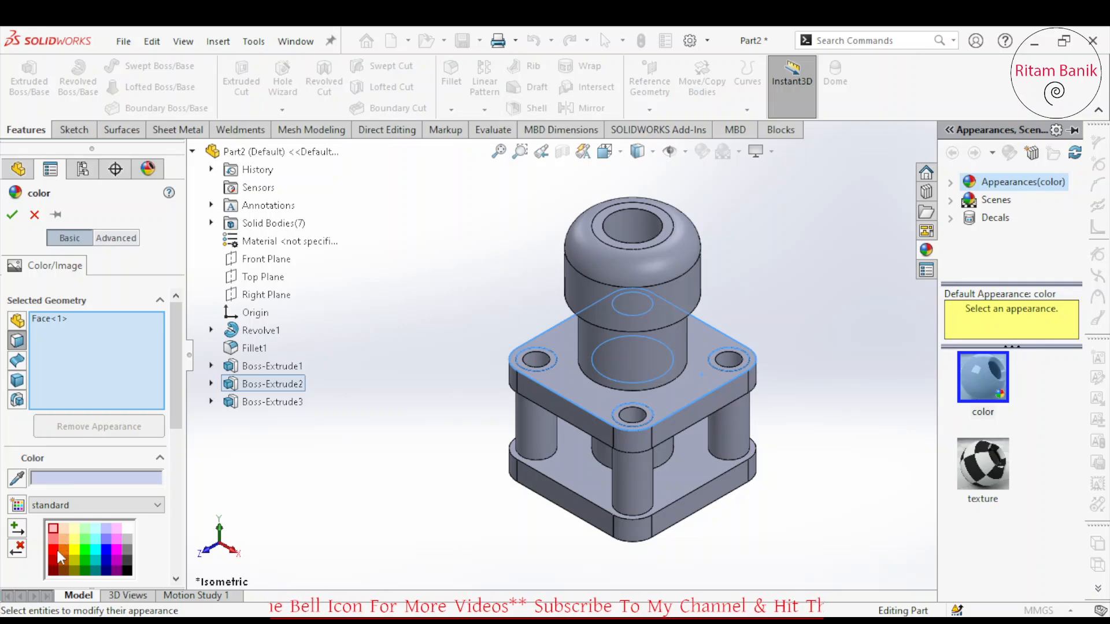
pyautogui.click(57, 549)
# Step: Add the lower flange's underside to the red color selection, apply it, and return the model to the isometric view
pyautogui.moveTo(713, 459); pyautogui.dragTo(707, 313, button='middle')
pyautogui.click(682, 457)
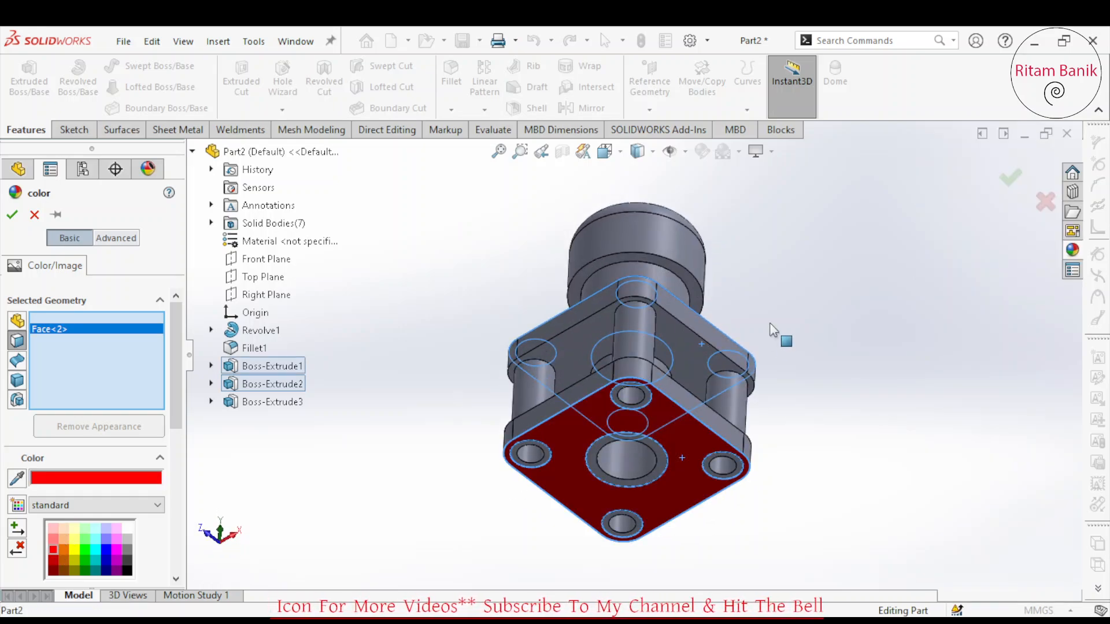
pyautogui.moveTo(773, 330); pyautogui.dragTo(774, 485, button='middle')
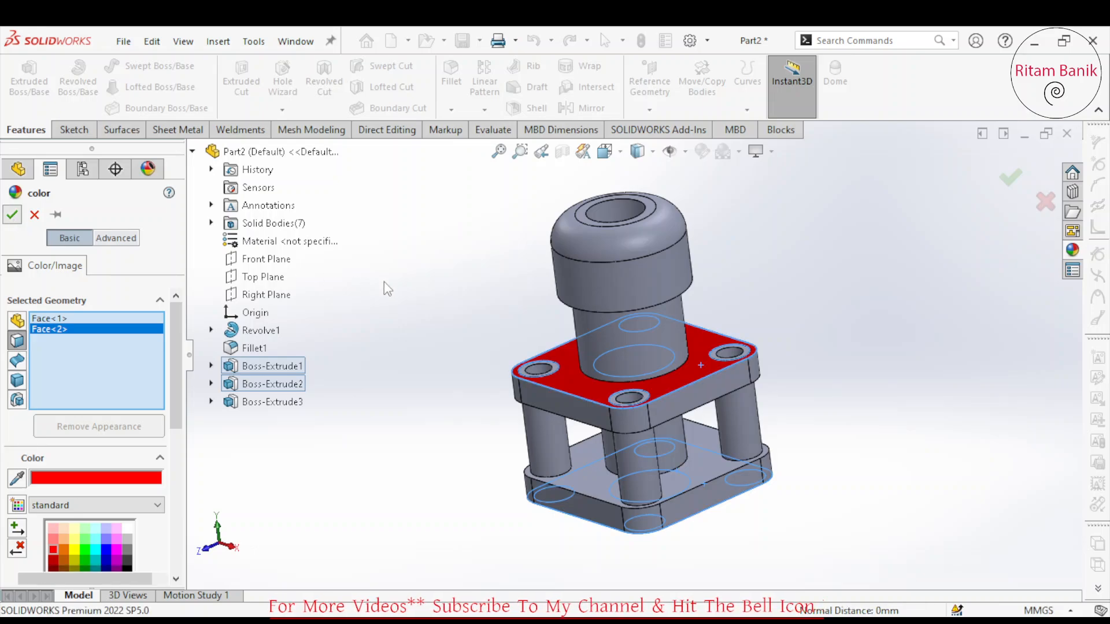
pyautogui.press('Return')
pyautogui.press('space')
pyautogui.click(983, 312)
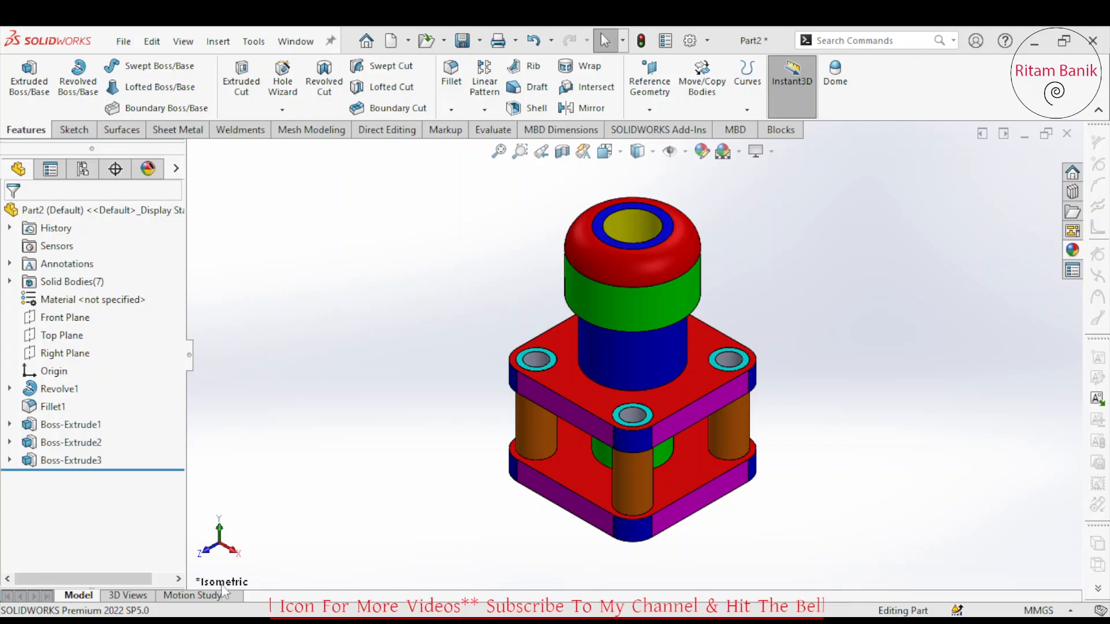
# Step: Create a model rotation animation in Motion Study 1 with the Animation Wizard, using a 10-second duration and a 0-second start time
pyautogui.click(216, 595)
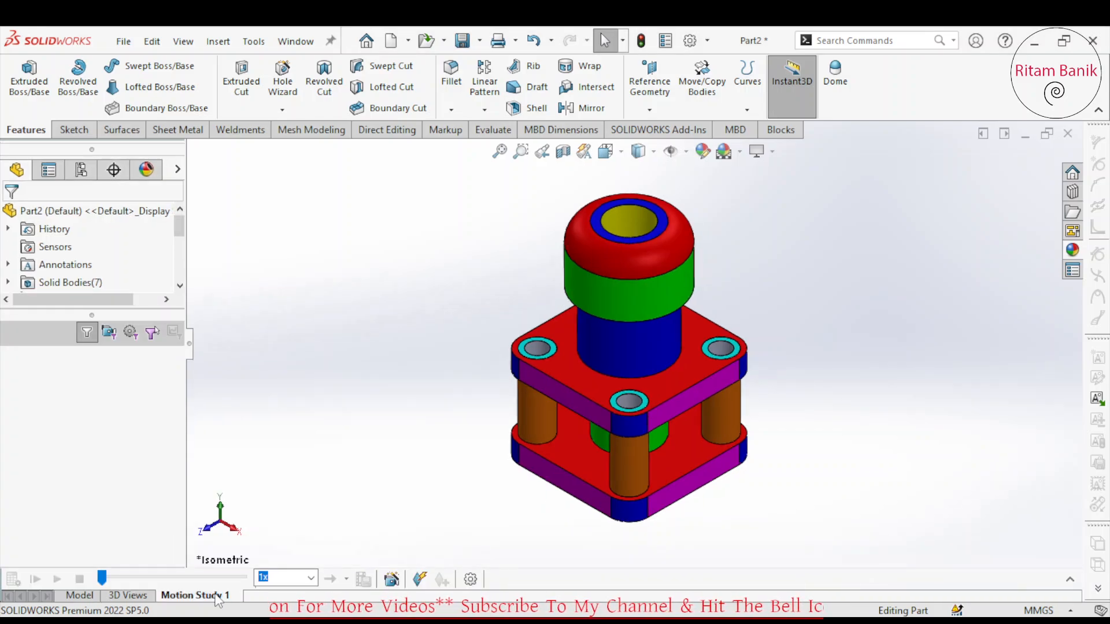
pyautogui.click(395, 579)
pyautogui.click(615, 506)
pyautogui.click(618, 506)
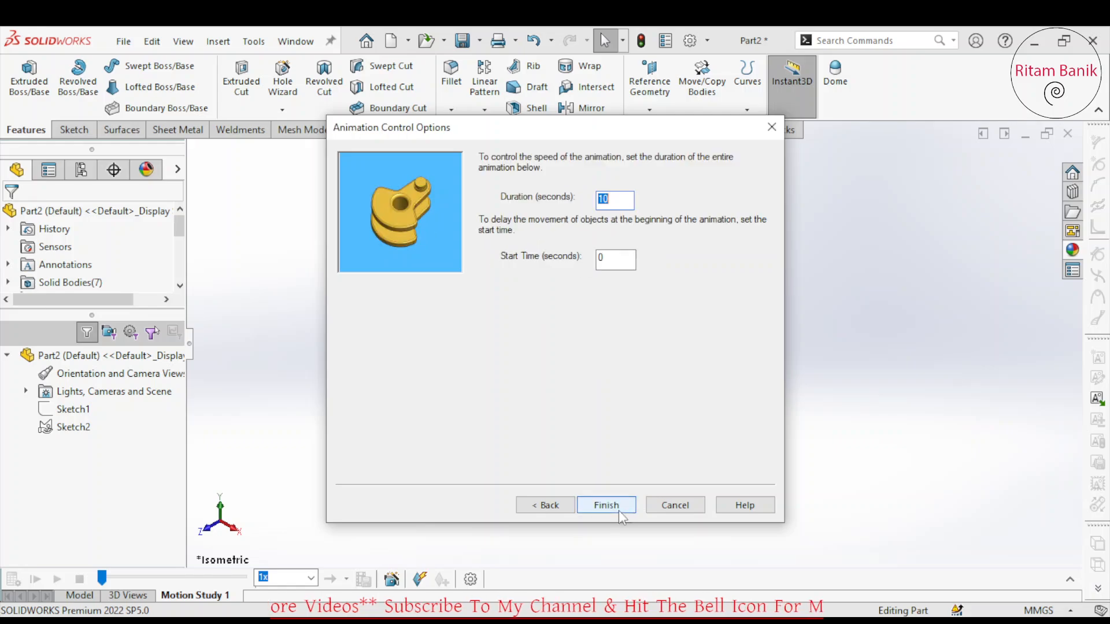
pyautogui.click(619, 512)
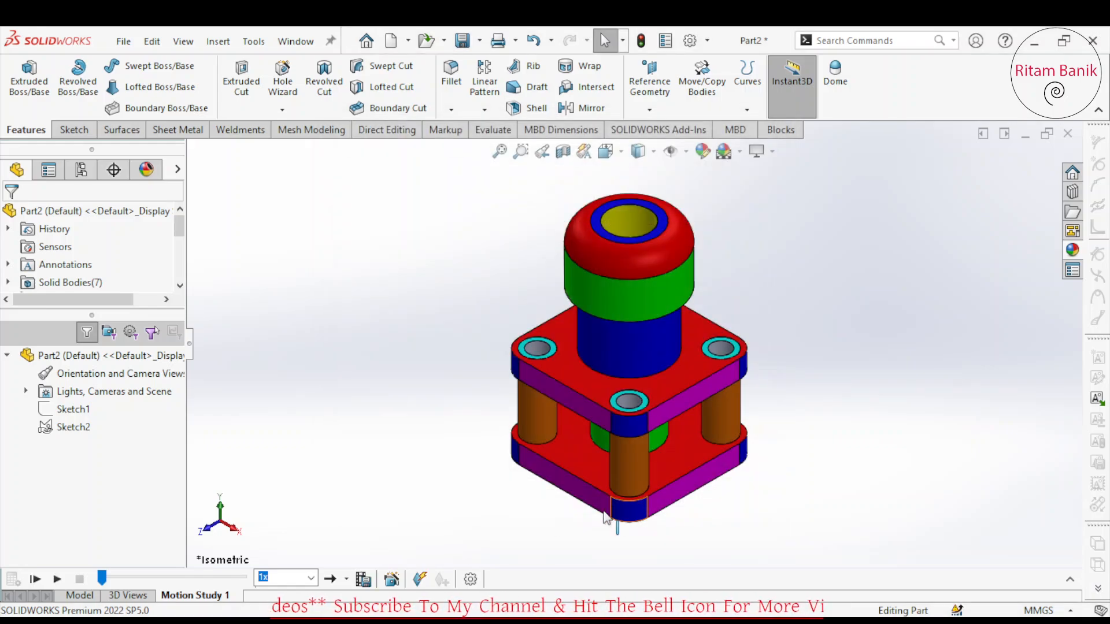
# Step: Start another model rotation in the Animation Wizard and advance to the choice of rotation axis
pyautogui.click(392, 579)
pyautogui.click(616, 506)
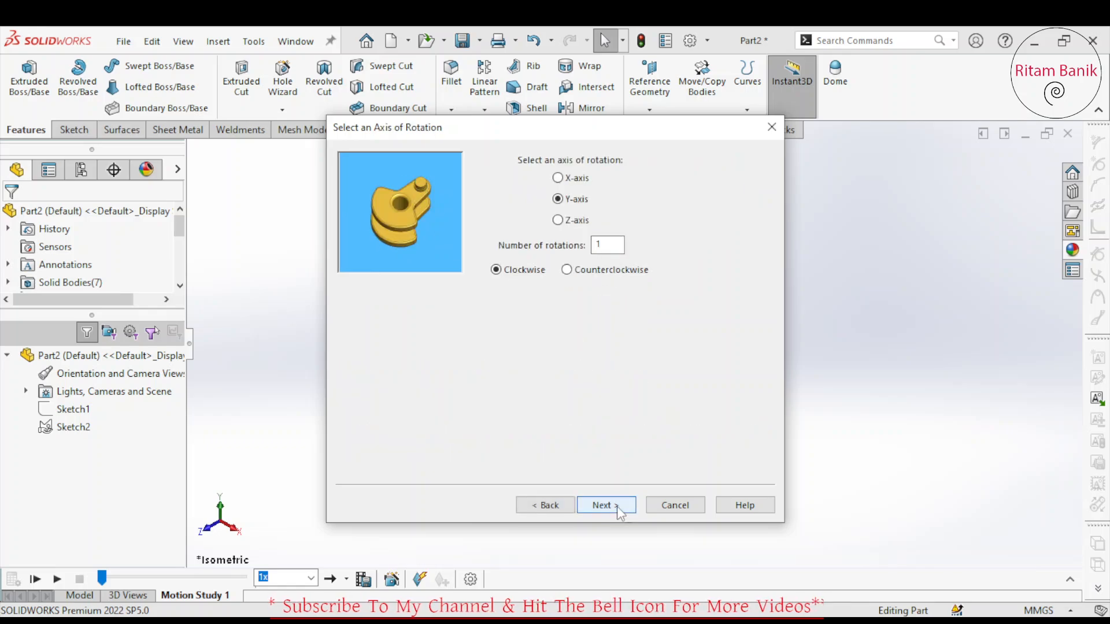